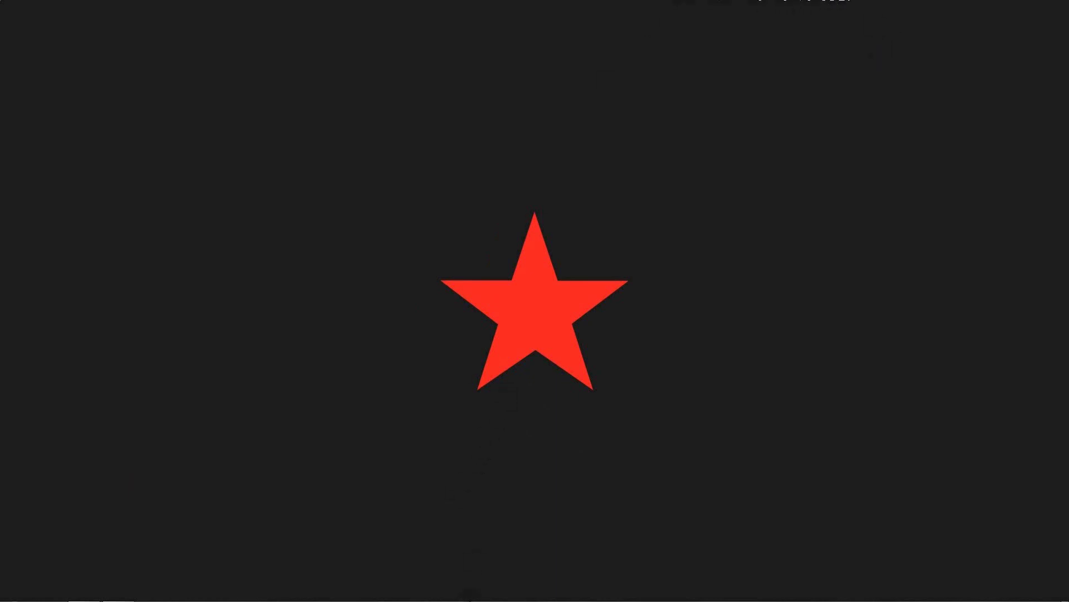
# Show the PCURL.psd page-curl example in Photoshop and pick the Move tool.
pyautogui.click(119, 590)
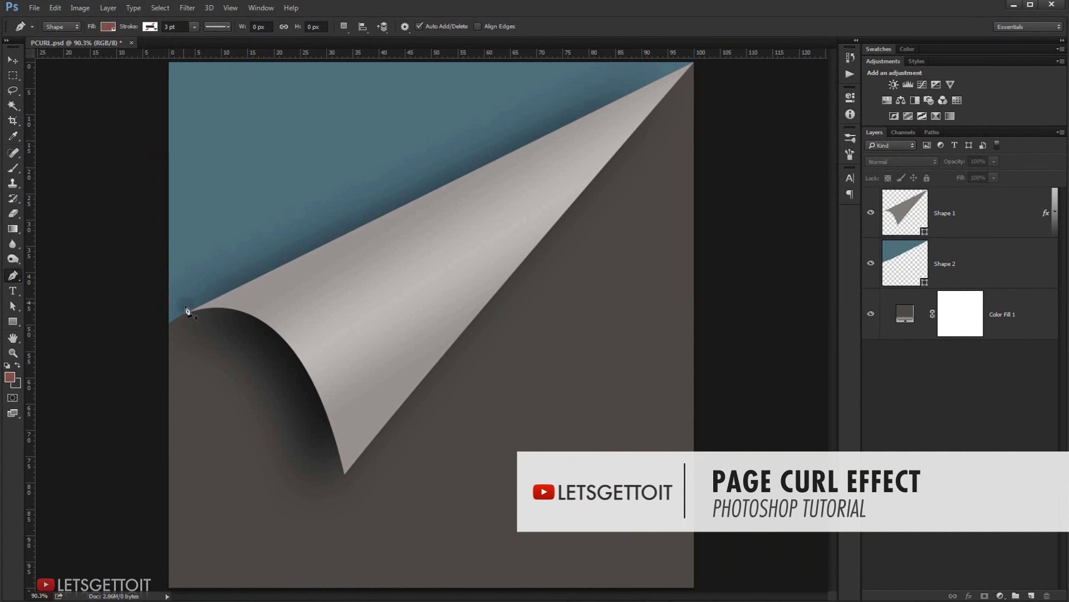
pyautogui.click(15, 63)
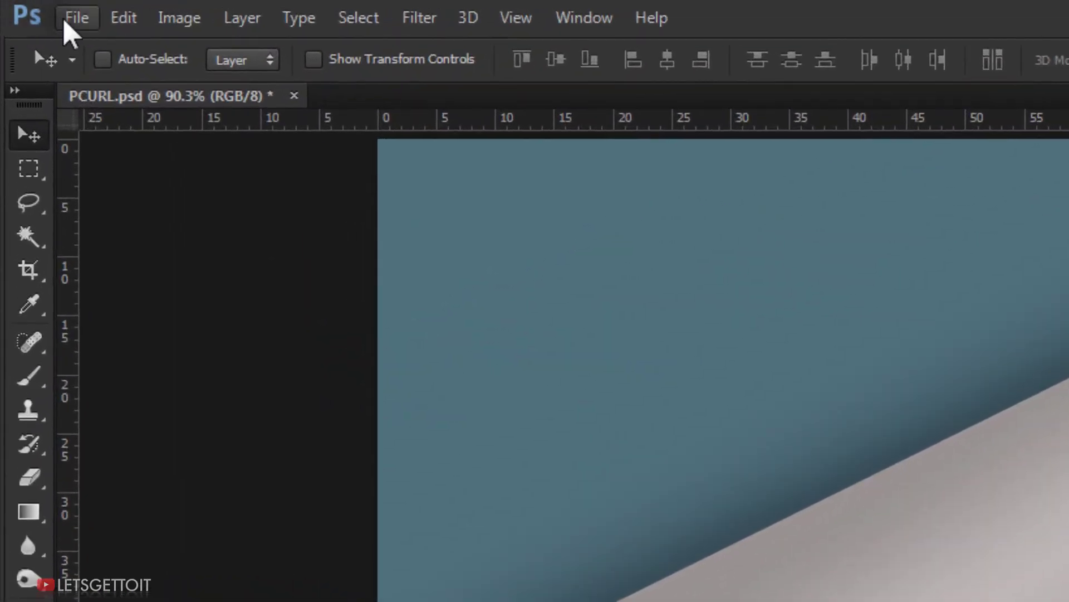
# Create a new 1000×1000 px document and fit it to the window.
pyautogui.click(64, 23)
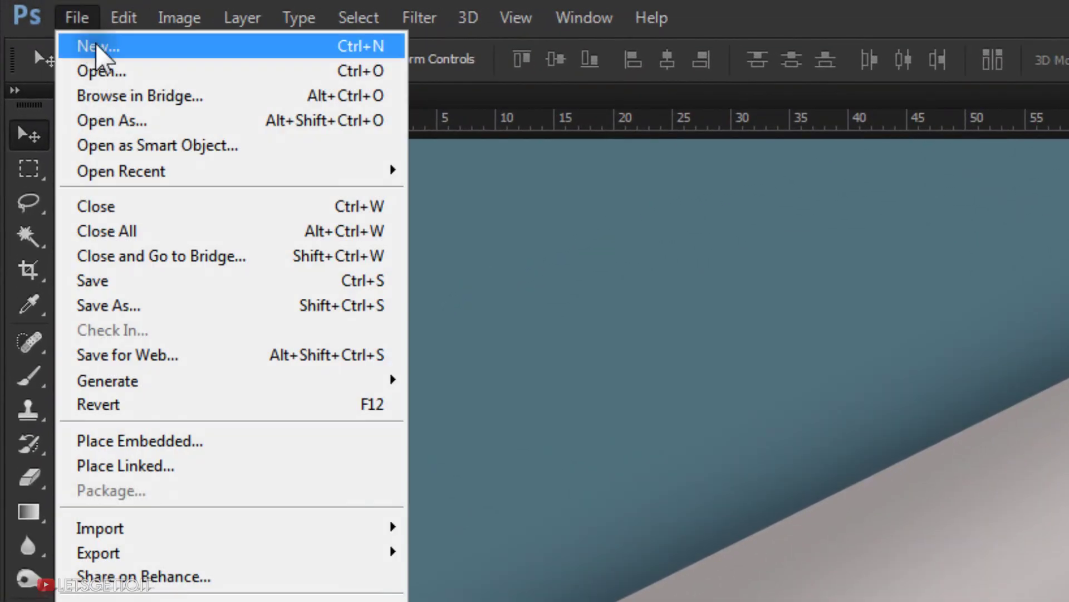
pyautogui.click(98, 43)
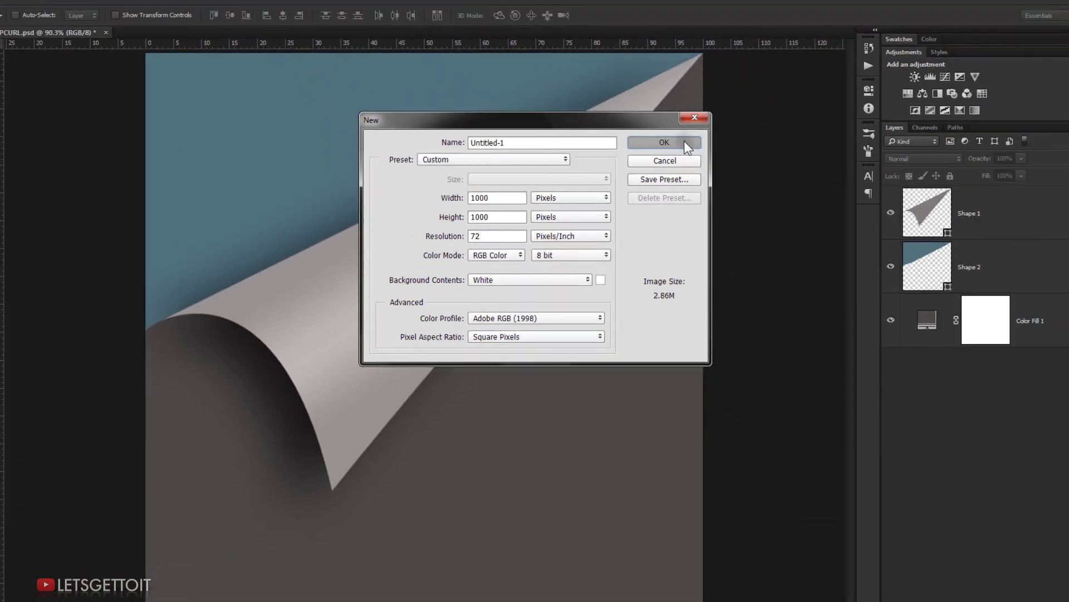
pyautogui.click(796, 67)
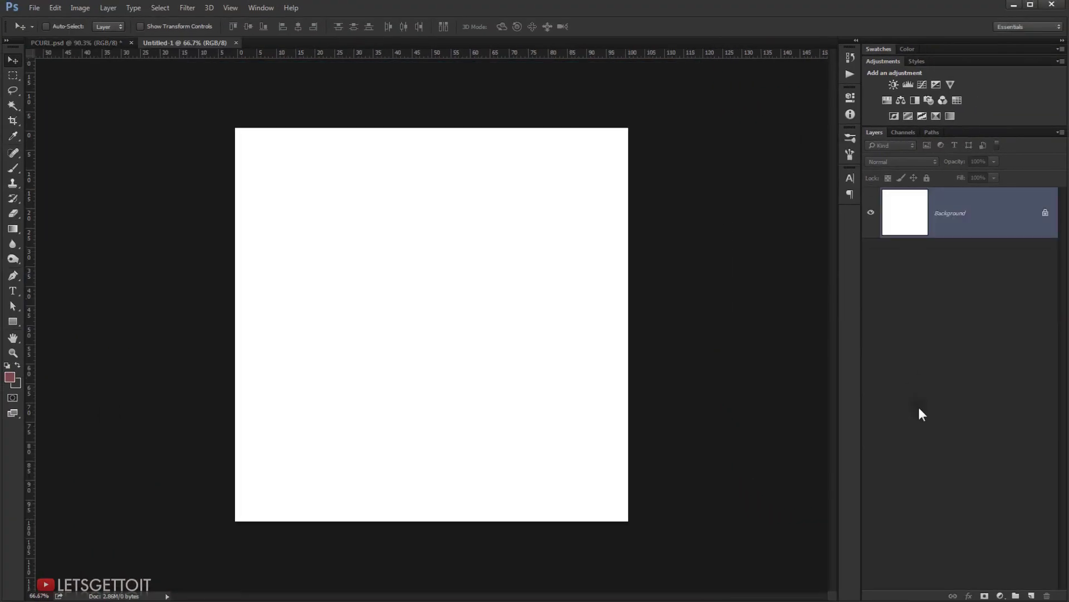
pyautogui.hotkey('ctrl', '0')
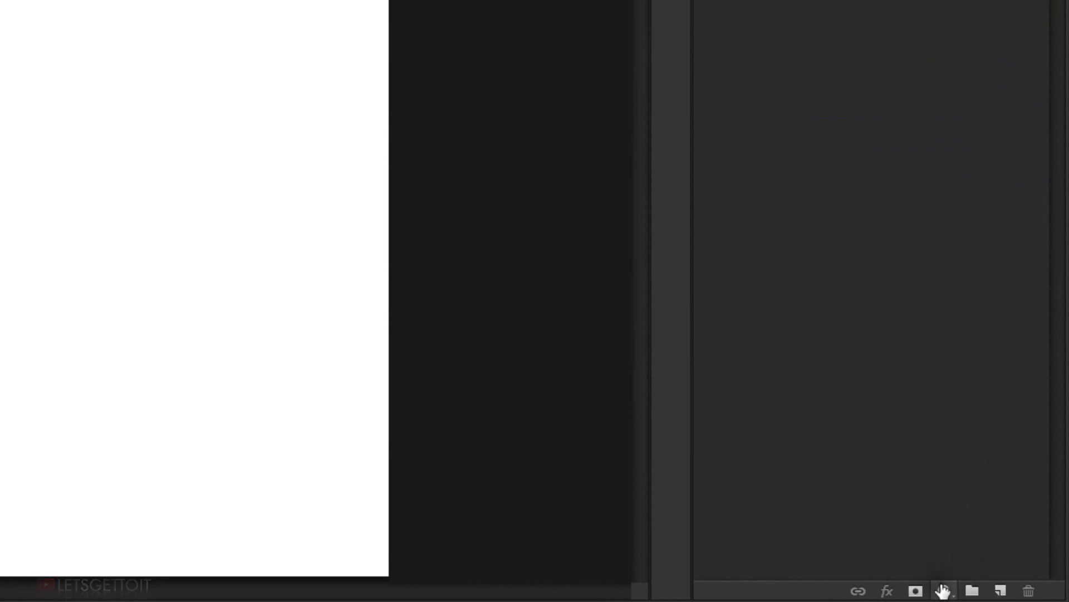
# Add a Solid Color fill layer in dark grey 4f4f4f.
pyautogui.click(942, 590)
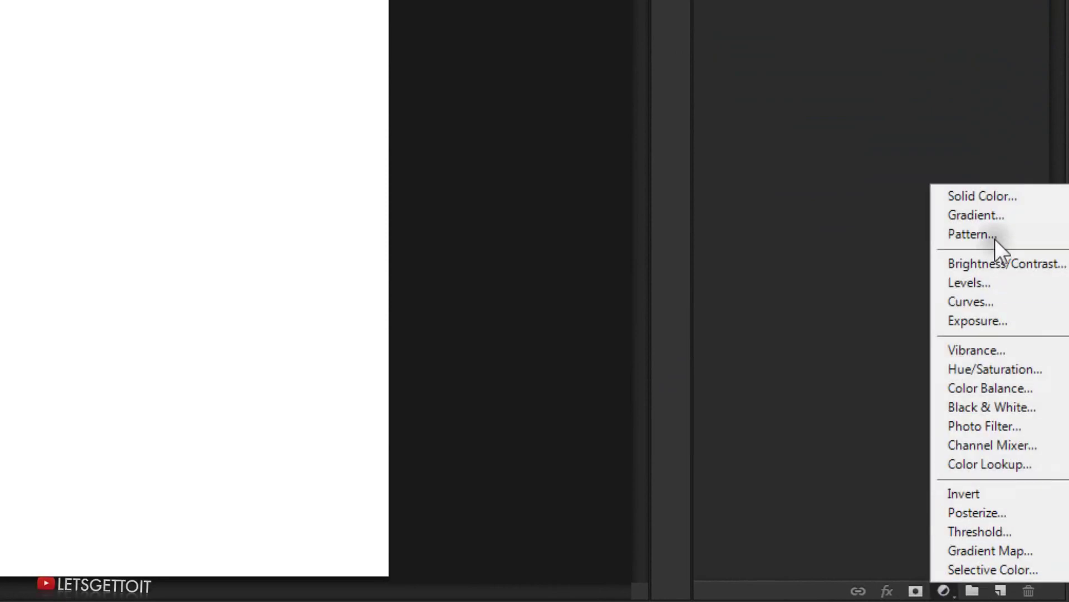
pyautogui.click(976, 195)
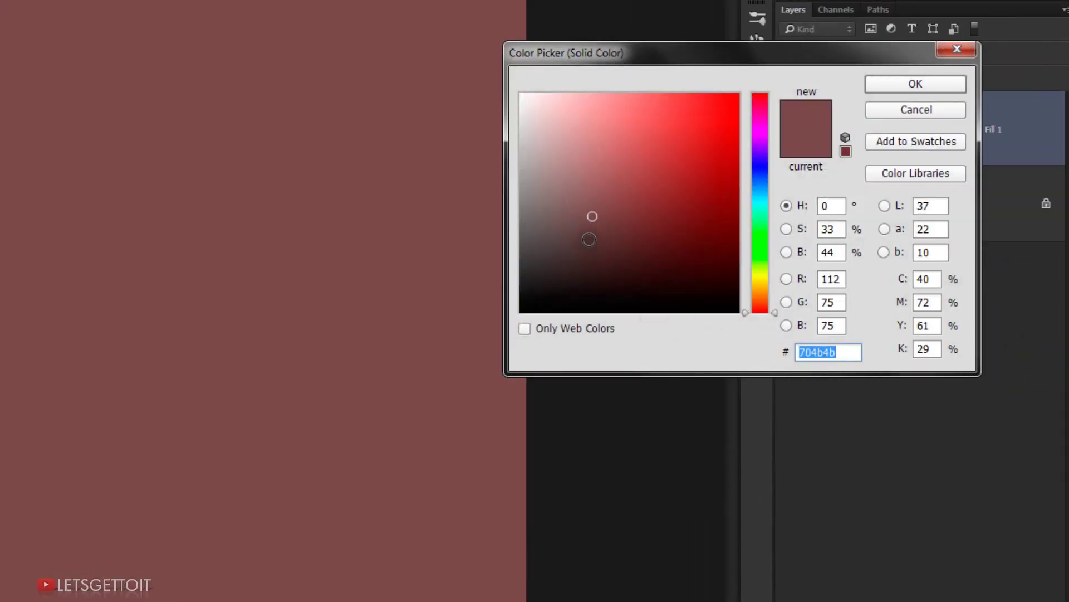
pyautogui.moveTo(590, 240); pyautogui.dragTo(519, 247)
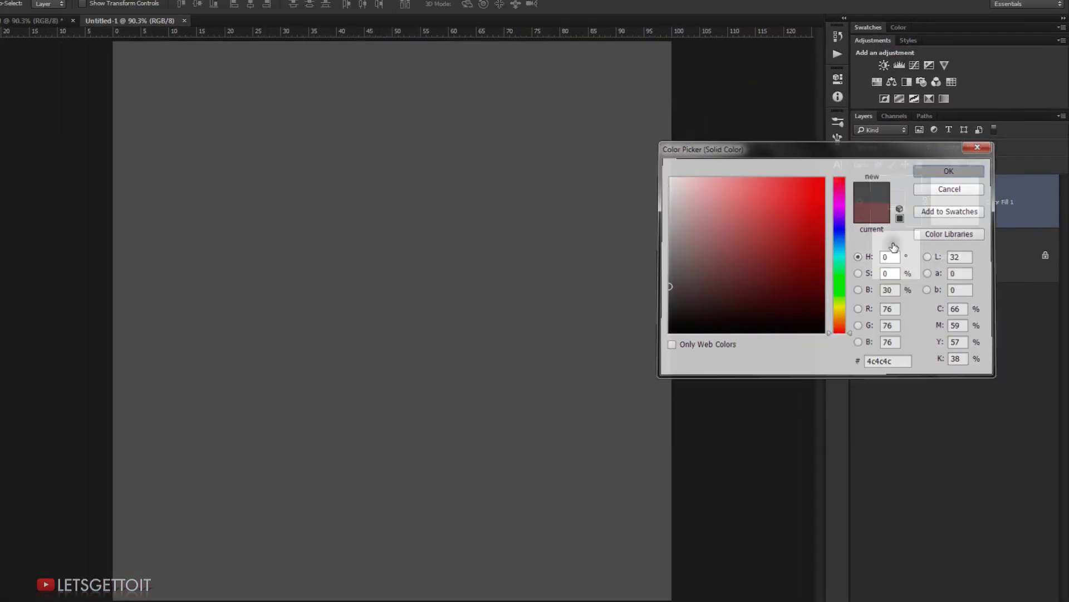
pyautogui.press('Return')
# Delete the white Background layer, leaving only Color Fill 1.
pyautogui.click(967, 257)
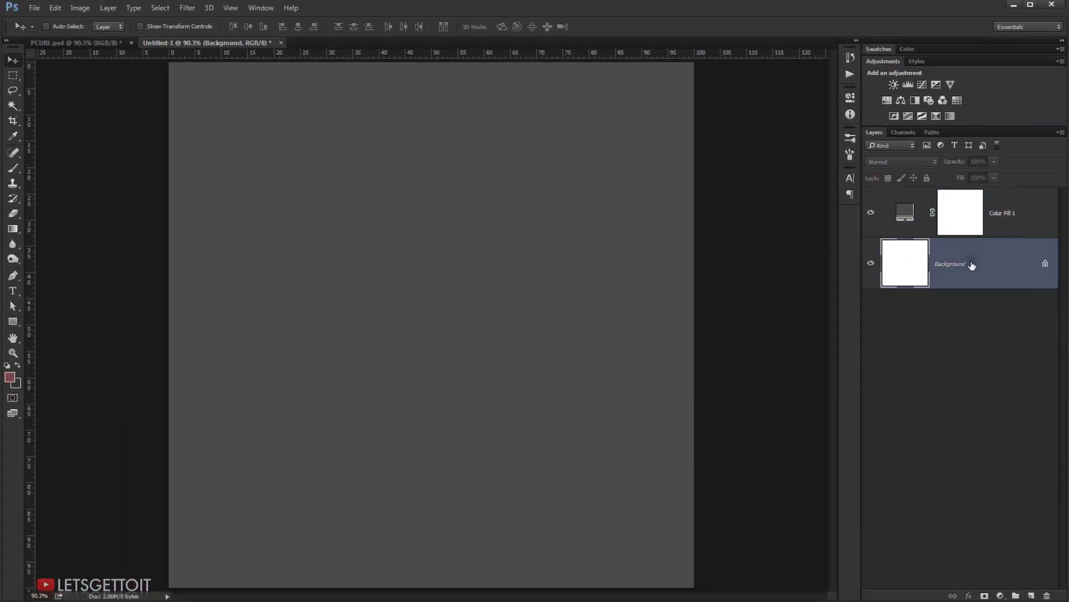
pyautogui.press('Delete')
pyautogui.click(950, 369)
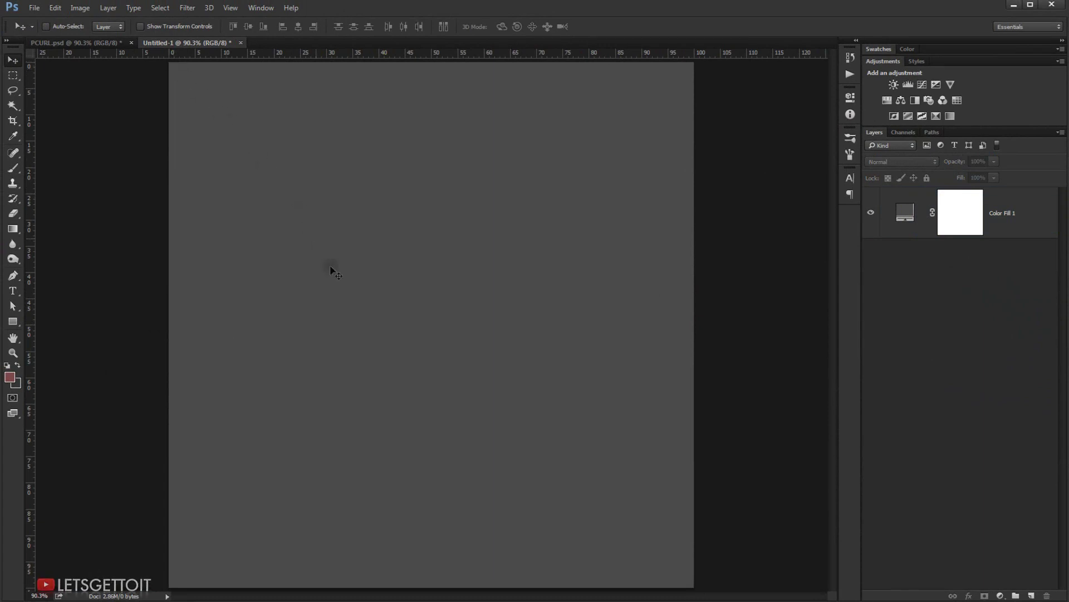
pyautogui.click(15, 275)
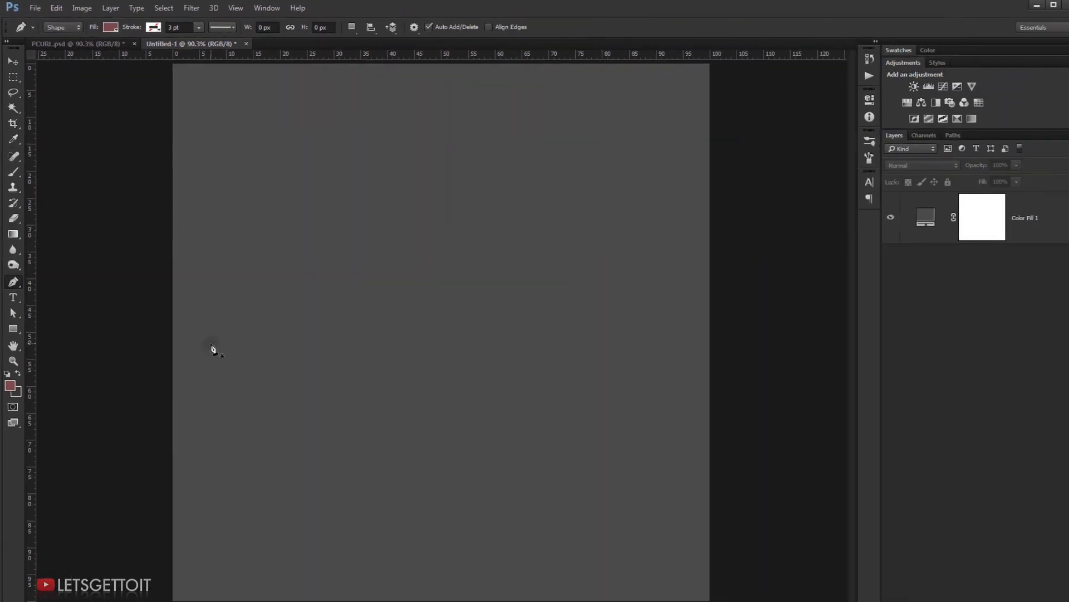
# Draw Shape 1's first curved Pen edge from the canvas's left edge toward the lower middle.
pyautogui.scroll(-2, 424, 601)
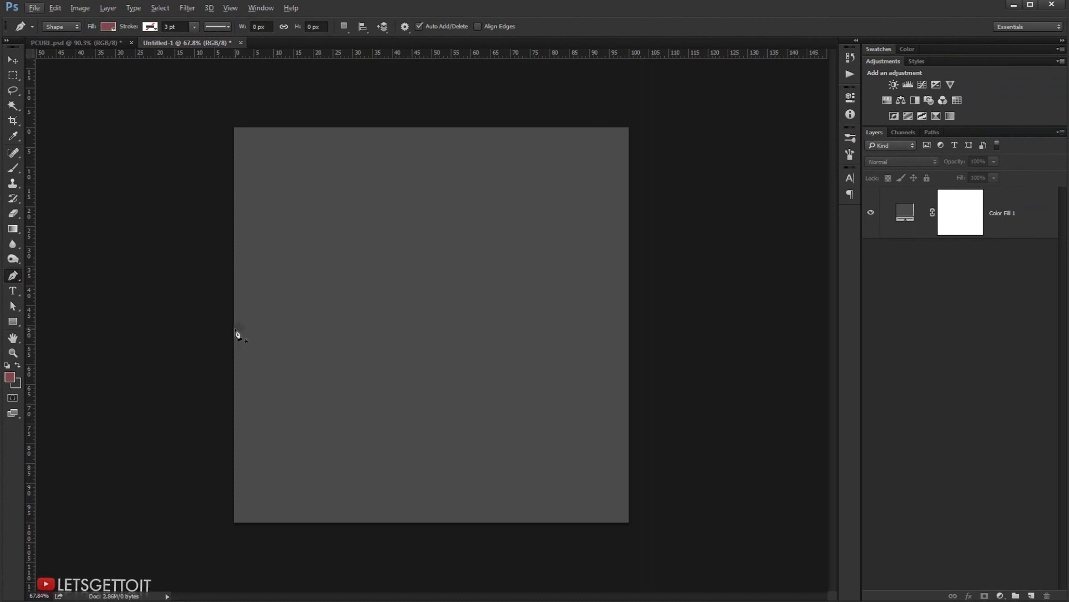
pyautogui.click(239, 328)
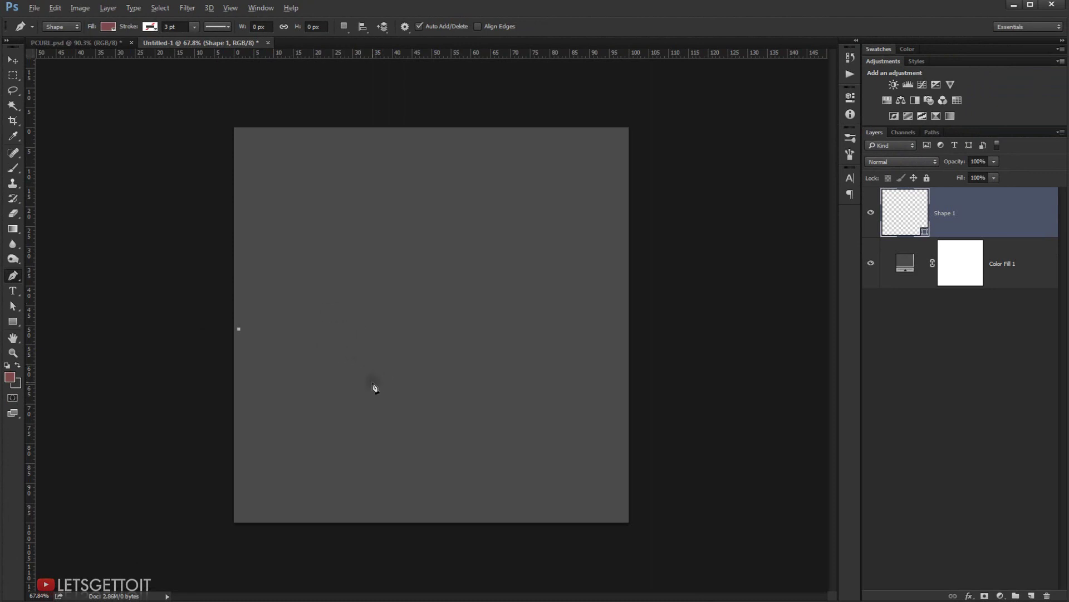
pyautogui.scroll(-1, 375, 387)
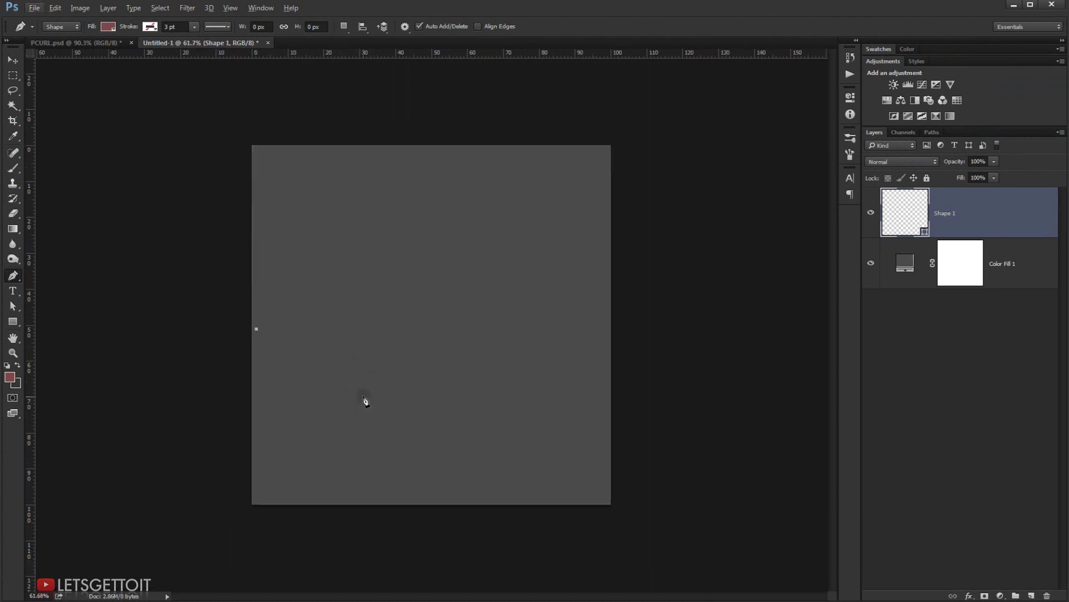
pyautogui.moveTo(349, 427); pyautogui.dragTo(370, 557)
pyautogui.scroll(1, 315, 490)
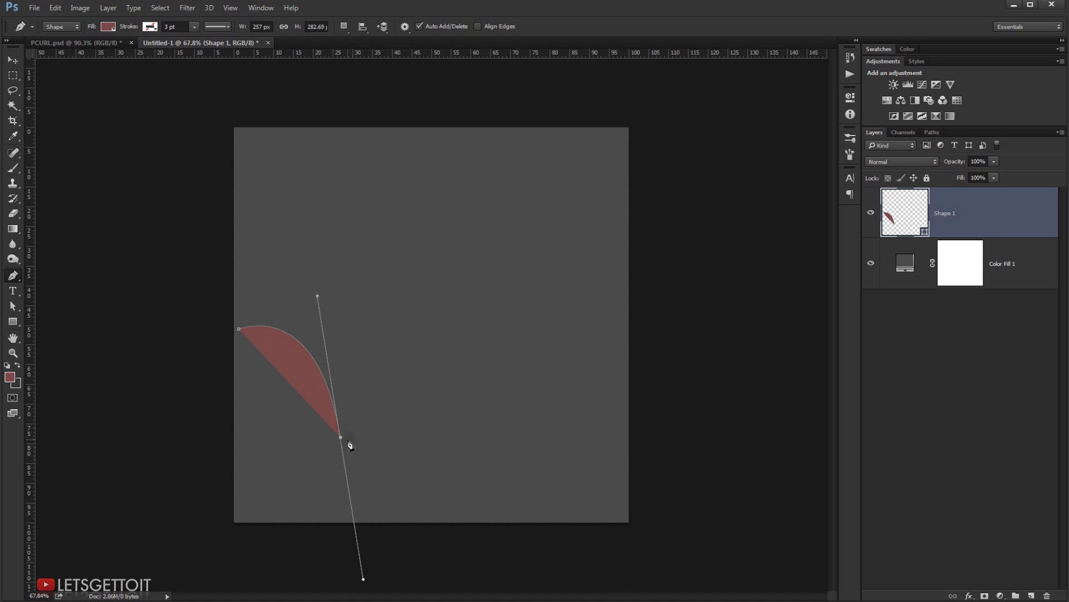
pyautogui.moveTo(341, 437)
pyautogui.mouseDown()
pyautogui.moveTo(377, 433)
pyautogui.moveTo(347, 443)
pyautogui.mouseUp()
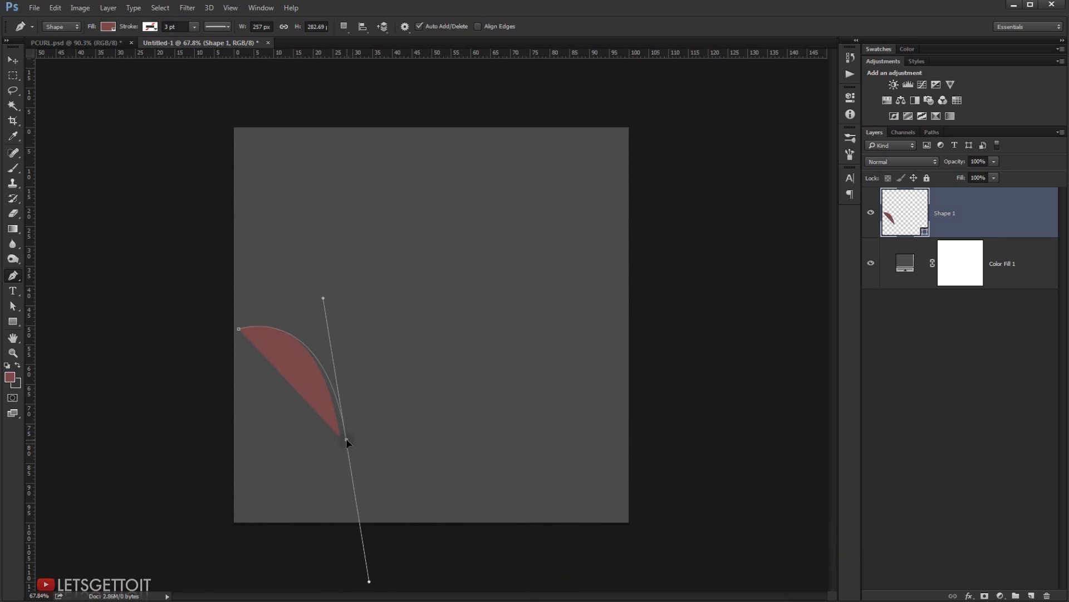
pyautogui.hotkey('ctrl', '-')
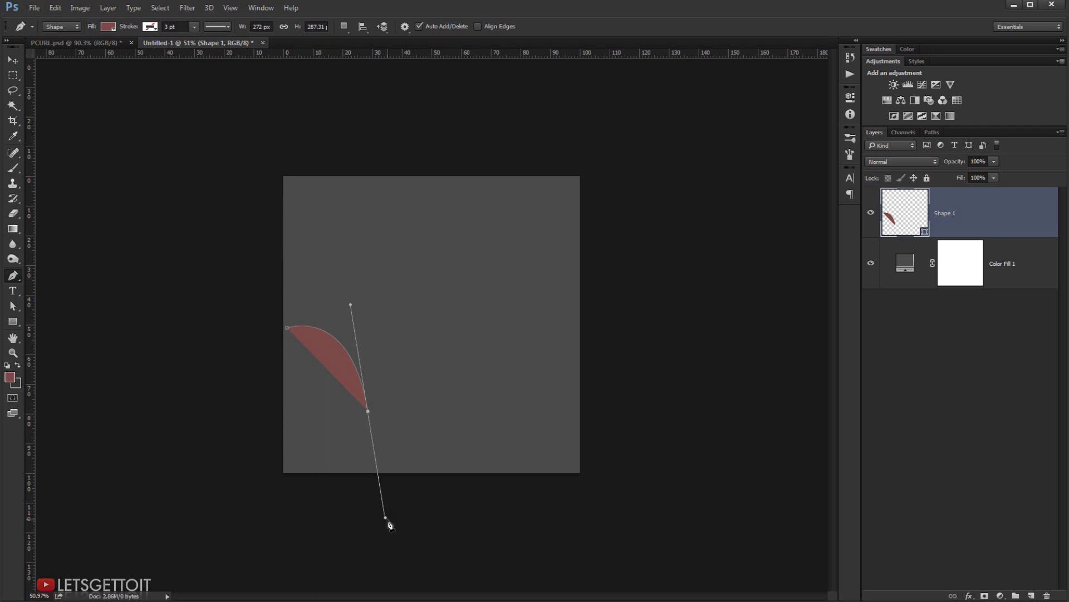
pyautogui.press('alt')
# Fold the lower handle up for a sharp corner and refine the curl's curve handles.
pyautogui.moveTo(386, 517); pyautogui.dragTo(388, 412)
pyautogui.moveTo(353, 308)
pyautogui.mouseDown()
pyautogui.moveTo(362, 318)
pyautogui.moveTo(359, 305)
pyautogui.mouseUp()
pyautogui.keyDown('alt'); pyautogui.scroll(2, 324, 367); pyautogui.keyUp('alt')
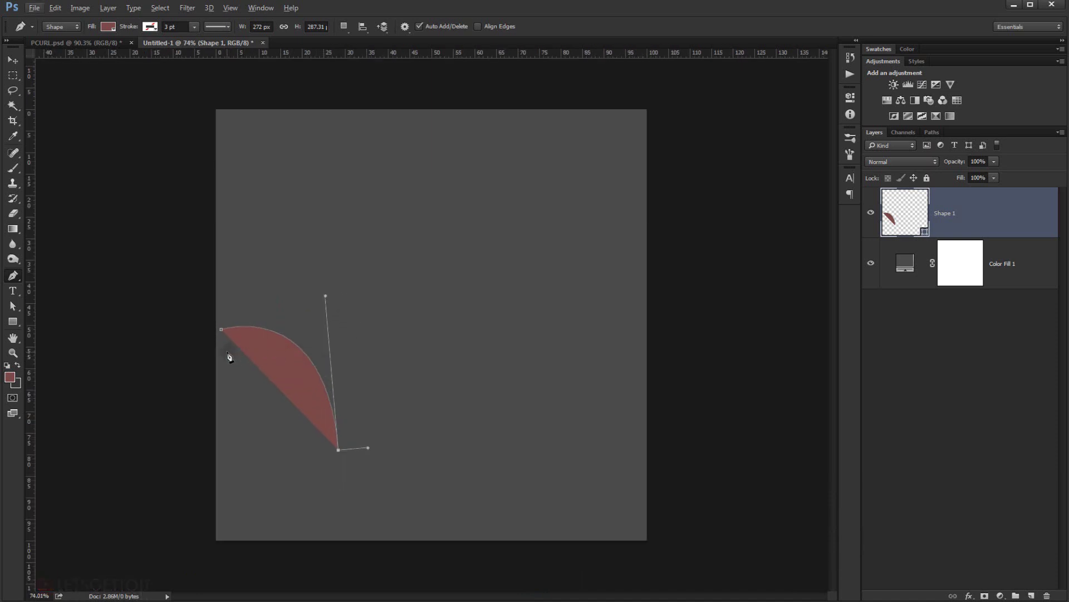
pyautogui.moveTo(222, 329)
pyautogui.mouseDown()
pyautogui.moveTo(225, 341)
pyautogui.moveTo(231, 333)
pyautogui.mouseUp()
pyautogui.moveTo(326, 296); pyautogui.dragTo(324, 300)
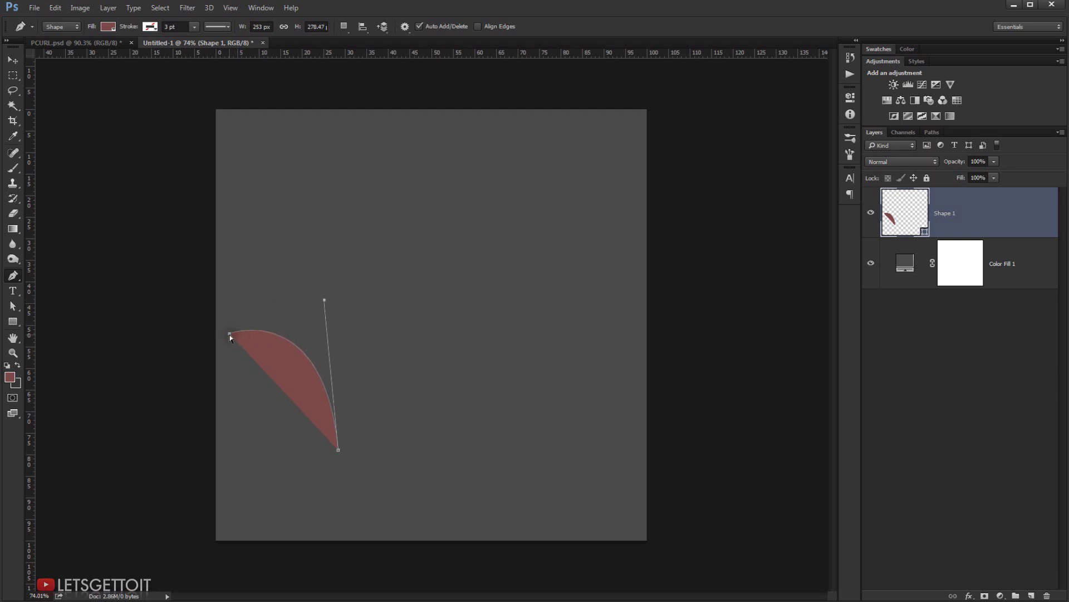
pyautogui.moveTo(339, 450); pyautogui.dragTo(342, 454)
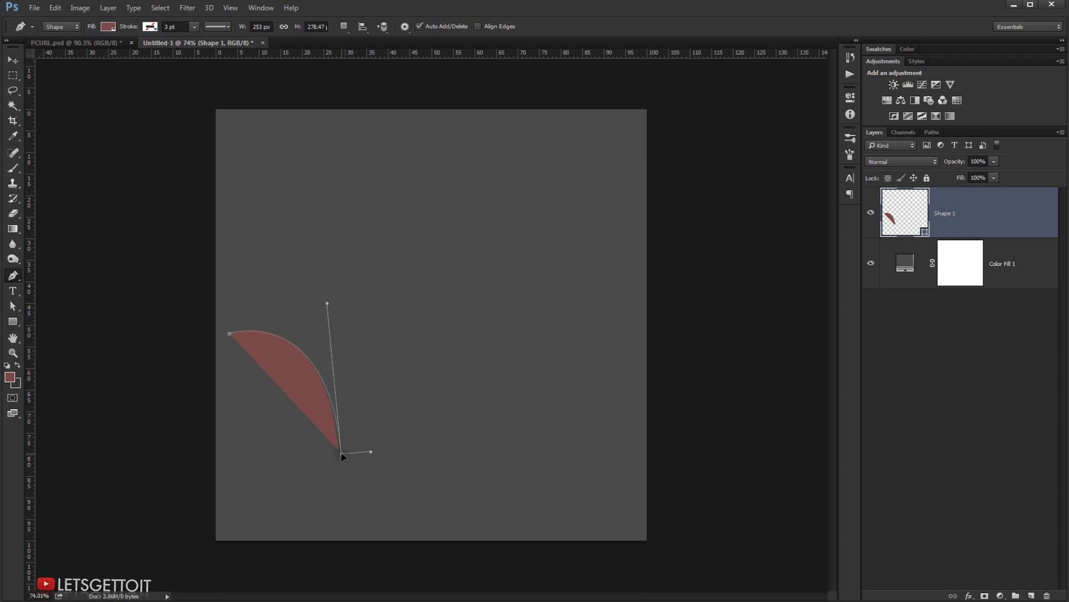
# Nudge the start and bottom anchors and their handles to finalize the curved edge.
pyautogui.click(229, 334)
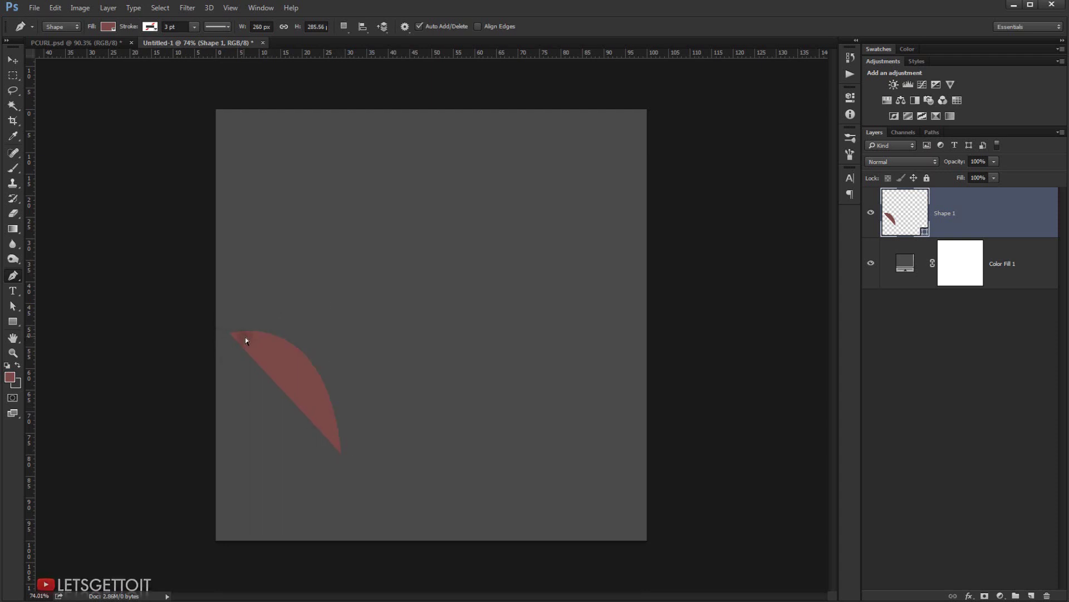
pyautogui.keyDown('ctrl'); pyautogui.click(225, 339); pyautogui.keyUp('ctrl')
pyautogui.moveTo(226, 340); pyautogui.dragTo(231, 344)
pyautogui.scroll(-3, 317, 353)
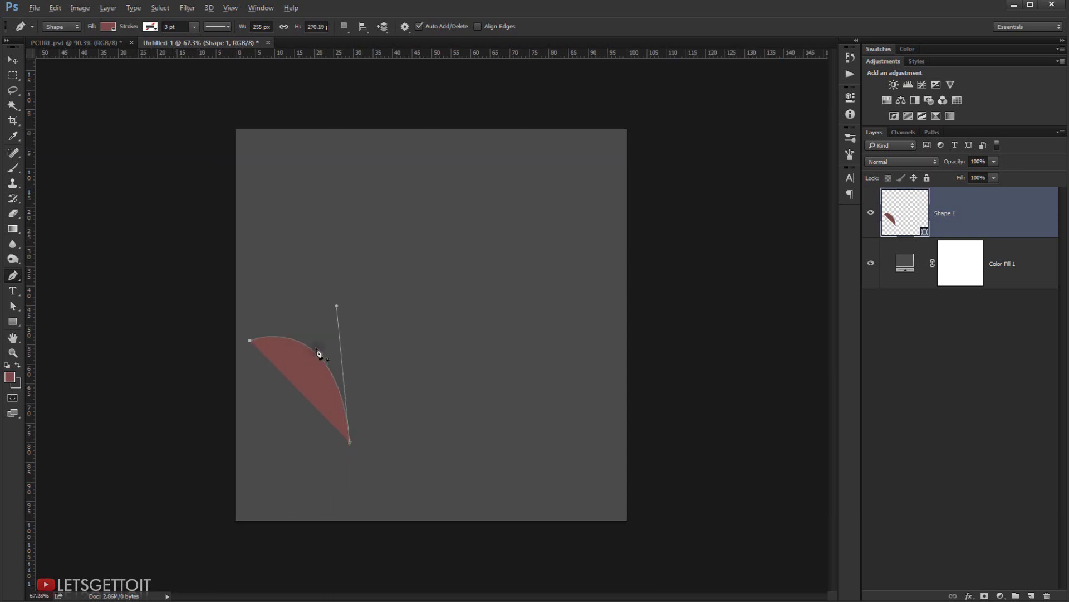
pyautogui.moveTo(365, 425); pyautogui.dragTo(376, 431)
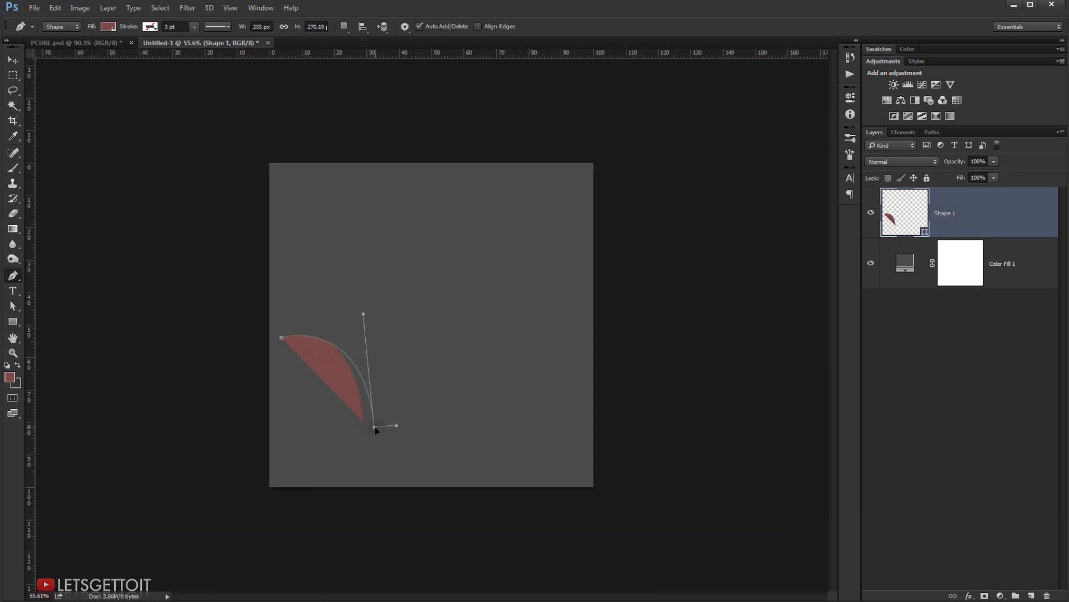
pyautogui.moveTo(364, 313); pyautogui.dragTo(349, 305)
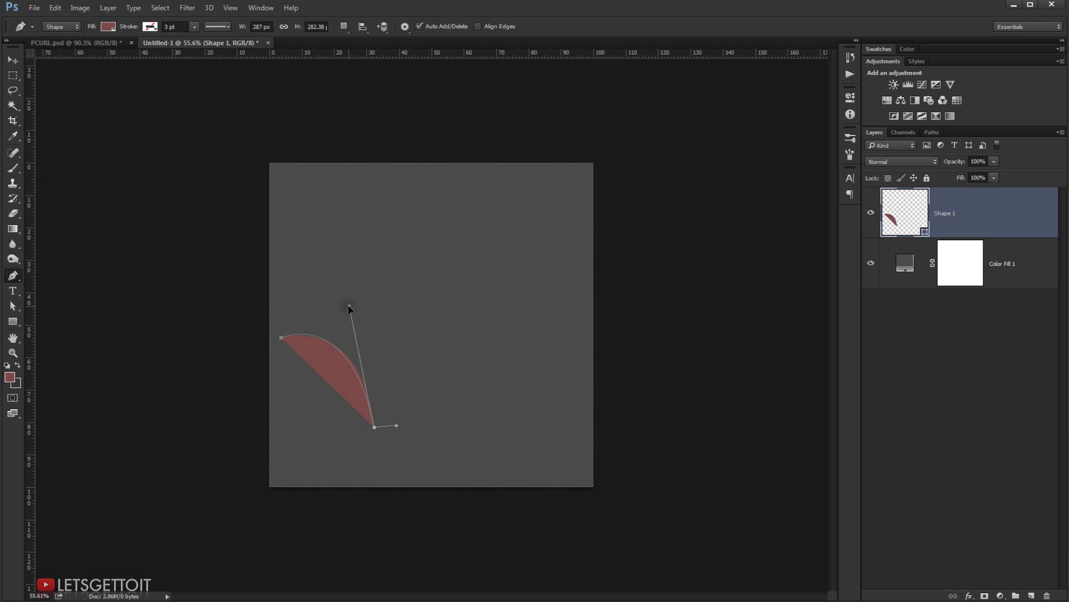
pyautogui.moveTo(396, 421); pyautogui.dragTo(395, 392)
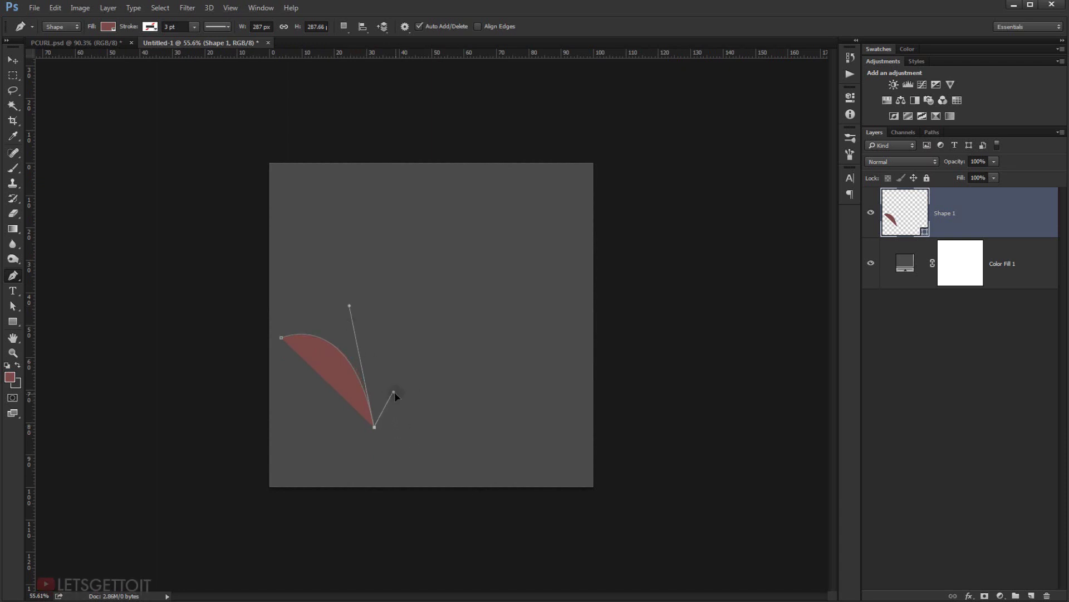
# Add an anchor at the canvas's top-right corner and close the shape on the first anchor.
pyautogui.click(582, 170)
pyautogui.moveTo(585, 170); pyautogui.dragTo(583, 166)
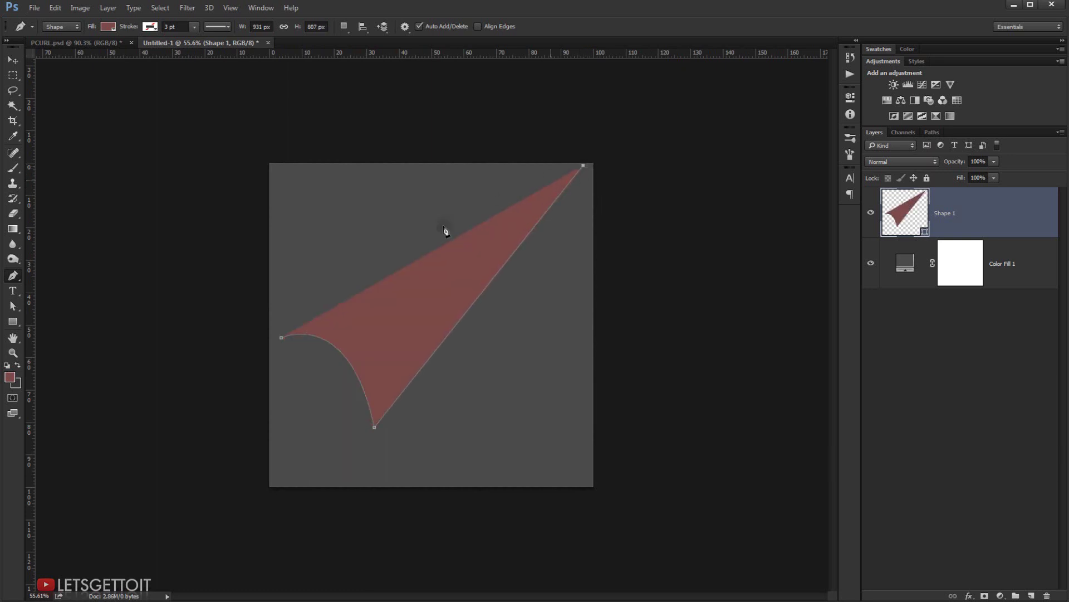
pyautogui.click(282, 339)
pyautogui.scroll(2, 296, 353)
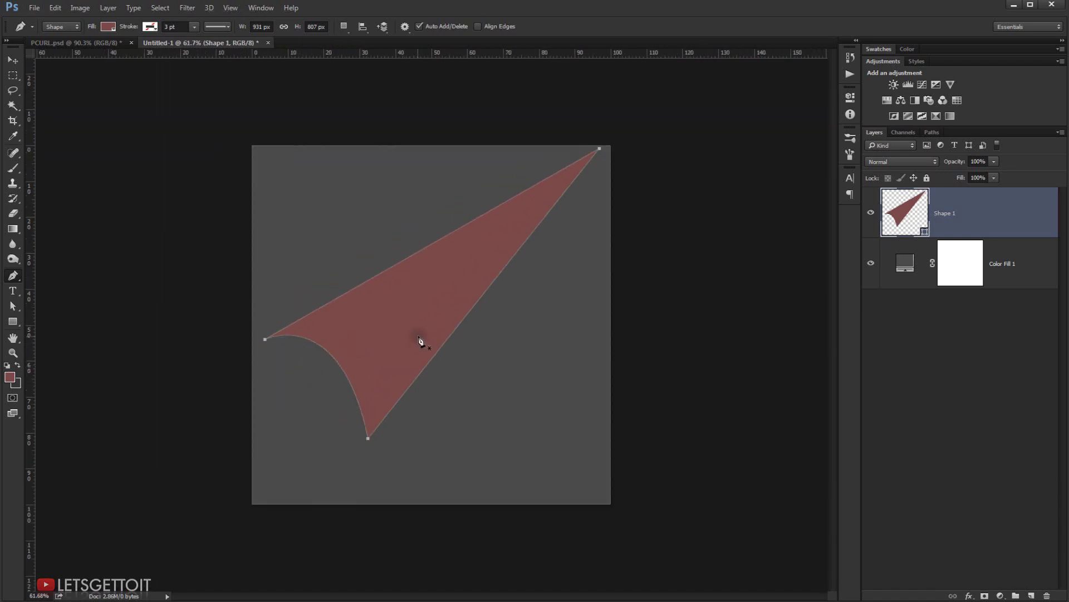
# Scale Shape 1 up to about 105.7% so it reaches the left edge and top-right corner.
pyautogui.hotkey('ctrl', 't')
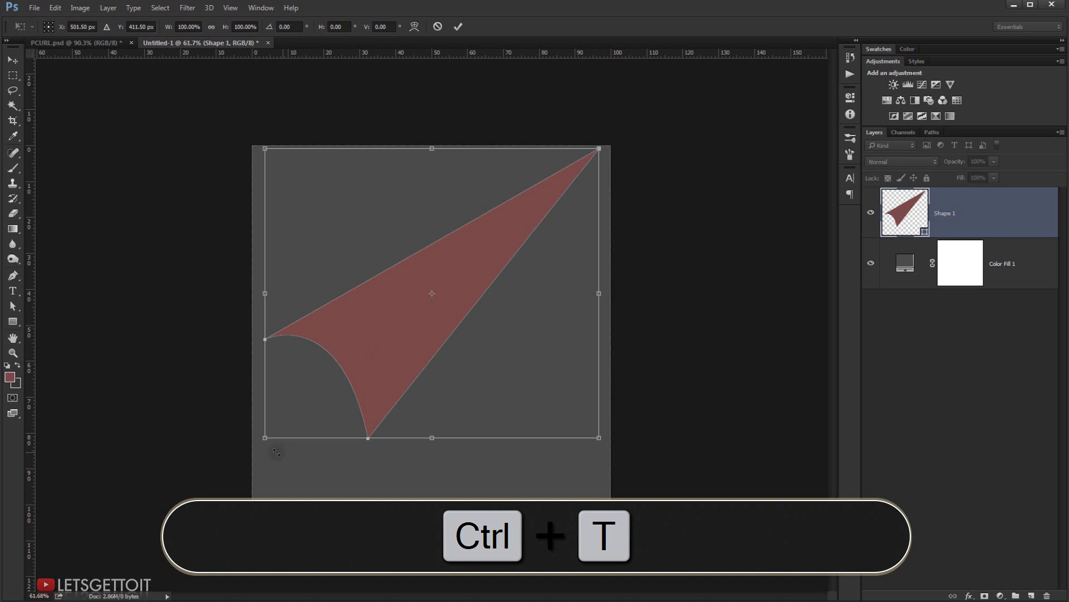
pyautogui.scroll(2, 261, 447)
pyautogui.moveTo(230, 462); pyautogui.dragTo(220, 470)
pyautogui.moveTo(631, 113); pyautogui.dragTo(648, 108)
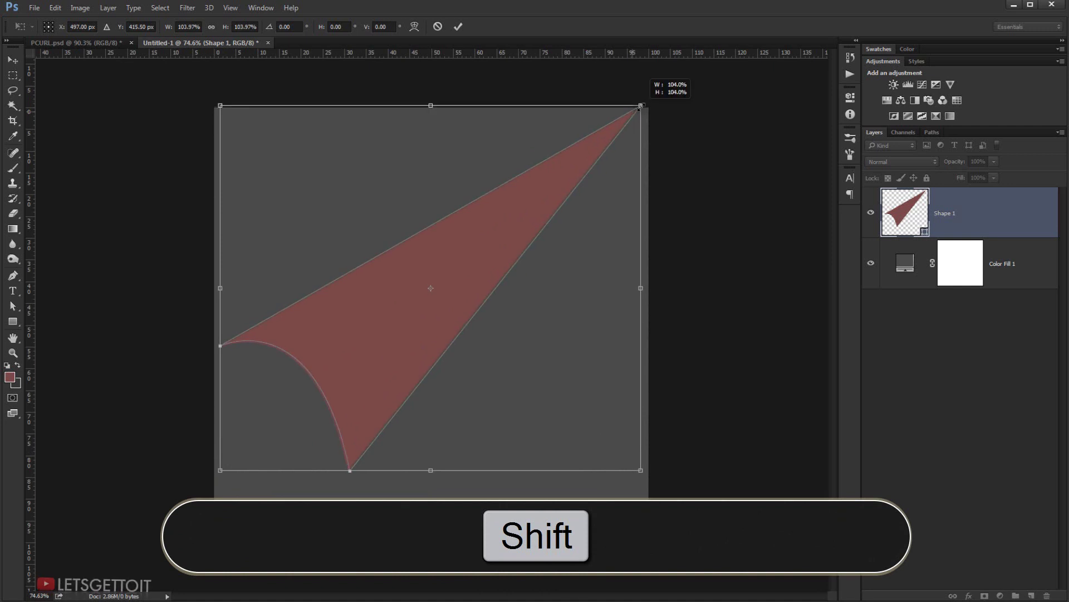
pyautogui.moveTo(601, 160); pyautogui.dragTo(609, 163)
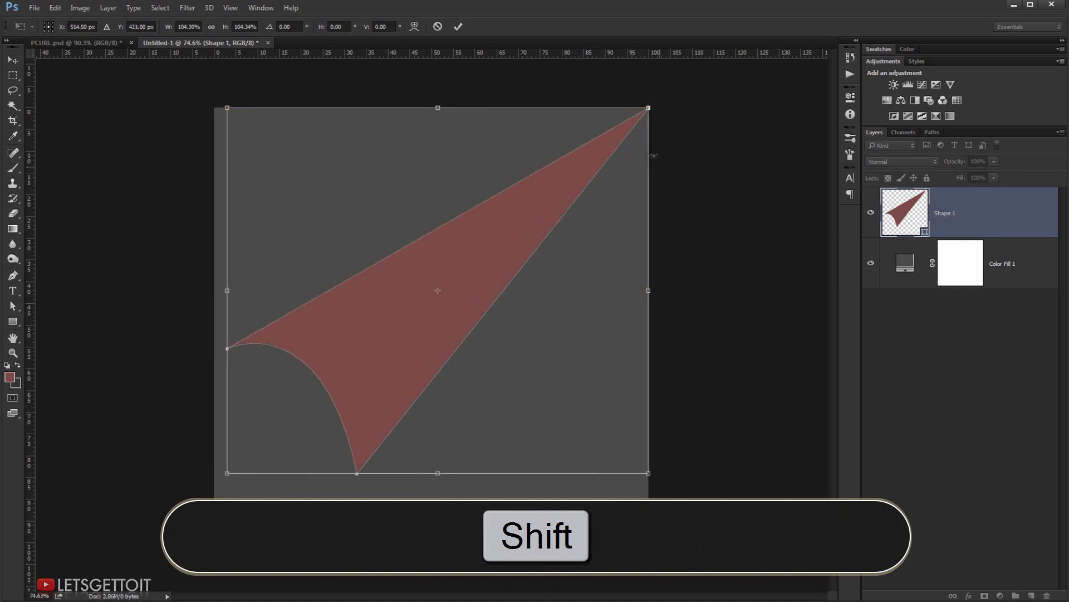
pyautogui.moveTo(227, 472); pyautogui.dragTo(218, 480)
pyautogui.press('Return')
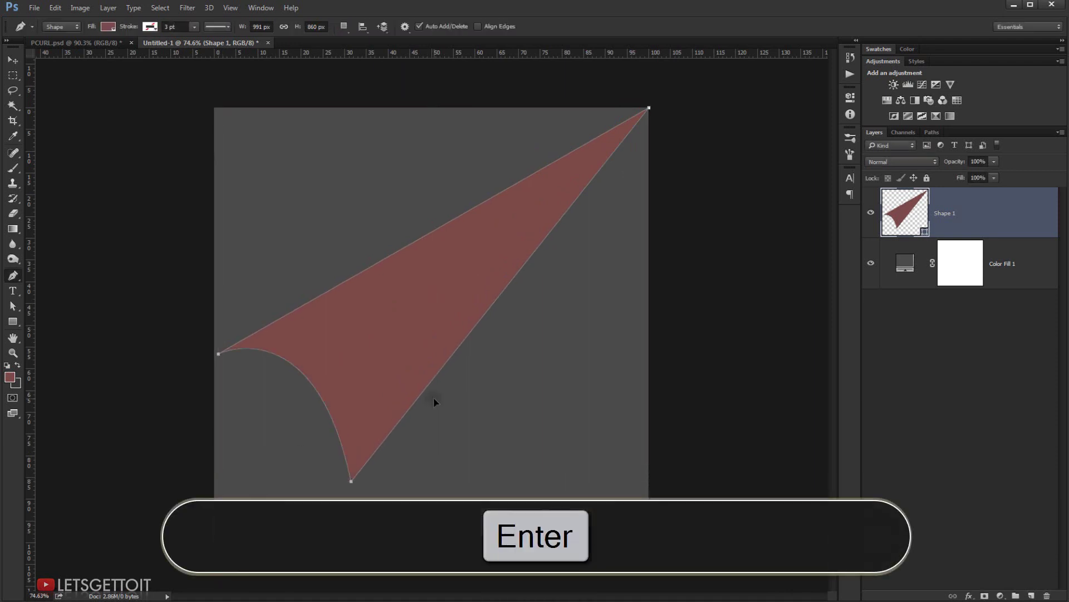
pyautogui.click(938, 394)
pyautogui.hotkey('ctrl', '-')
pyautogui.hotkey('ctrl', '-')
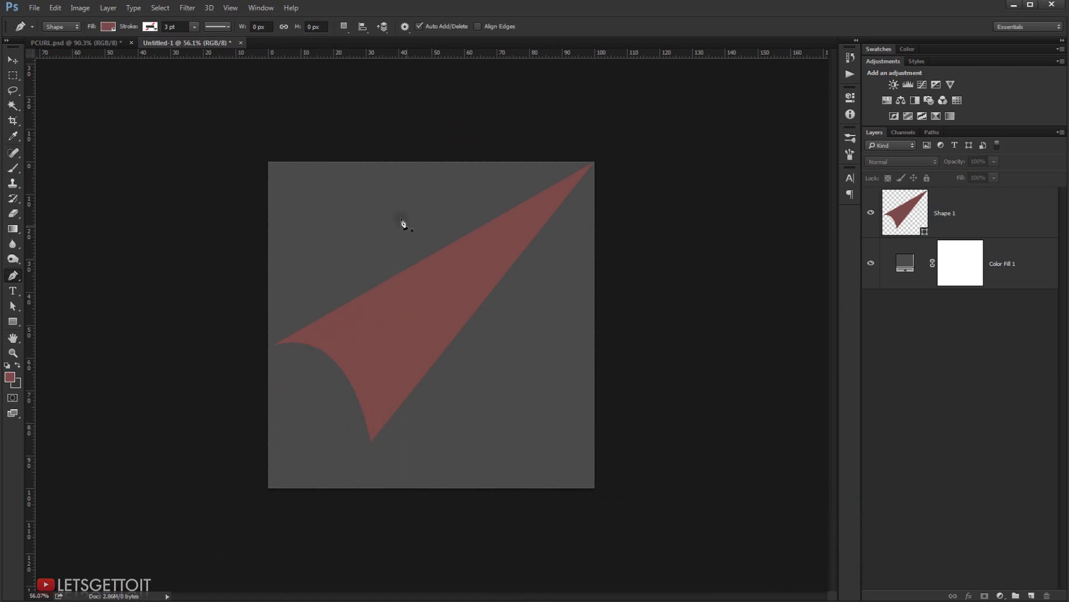
# Set the foreground colour to a dark teal.
pyautogui.hotkey('ctrl', '+')
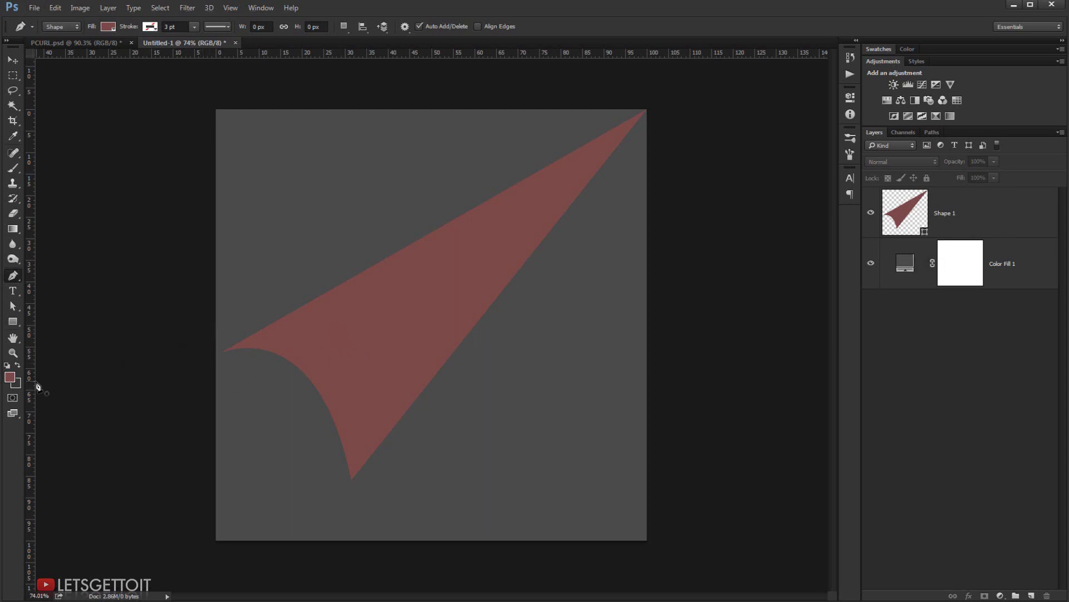
pyautogui.click(14, 378)
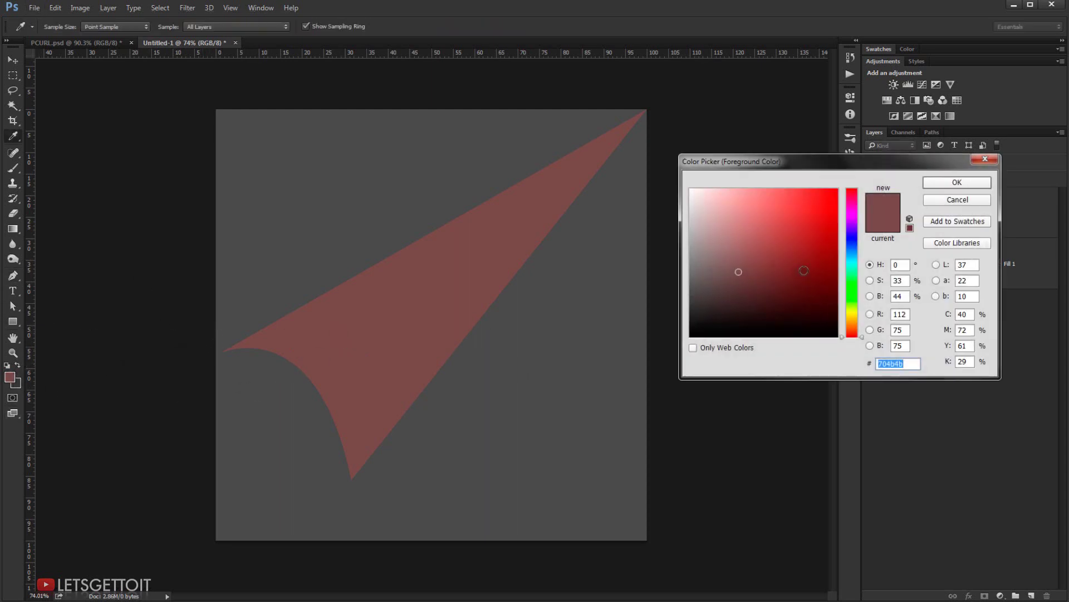
pyautogui.moveTo(852, 320); pyautogui.dragTo(852, 261)
pyautogui.click(735, 266)
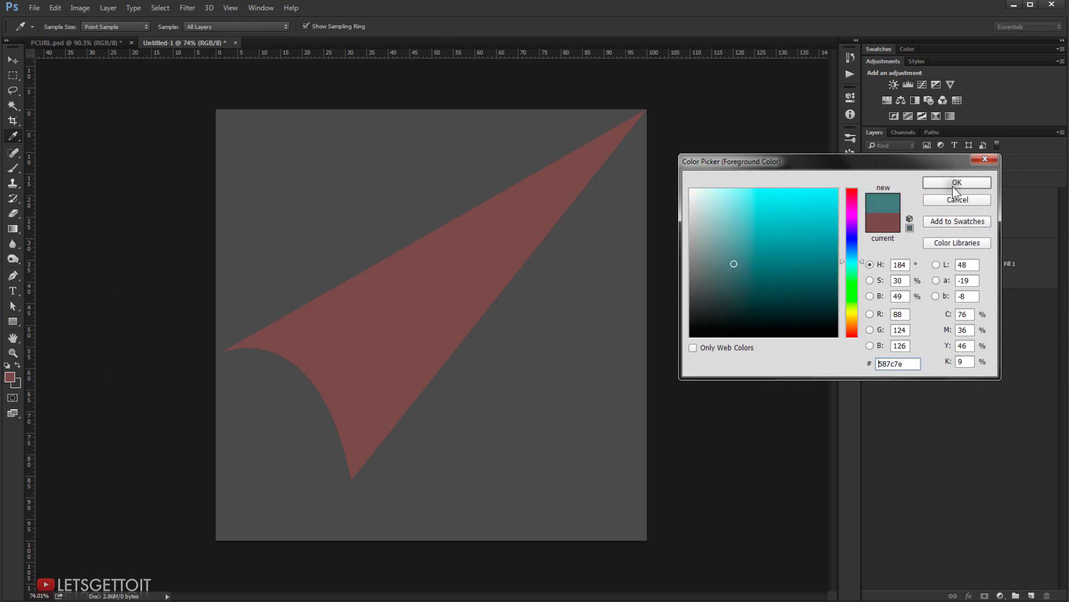
pyautogui.click(957, 182)
# Change Shape 1's fill from red to neutral grey 979797.
pyautogui.doubleClick(913, 214)
pyautogui.click(699, 249)
pyautogui.click(691, 249)
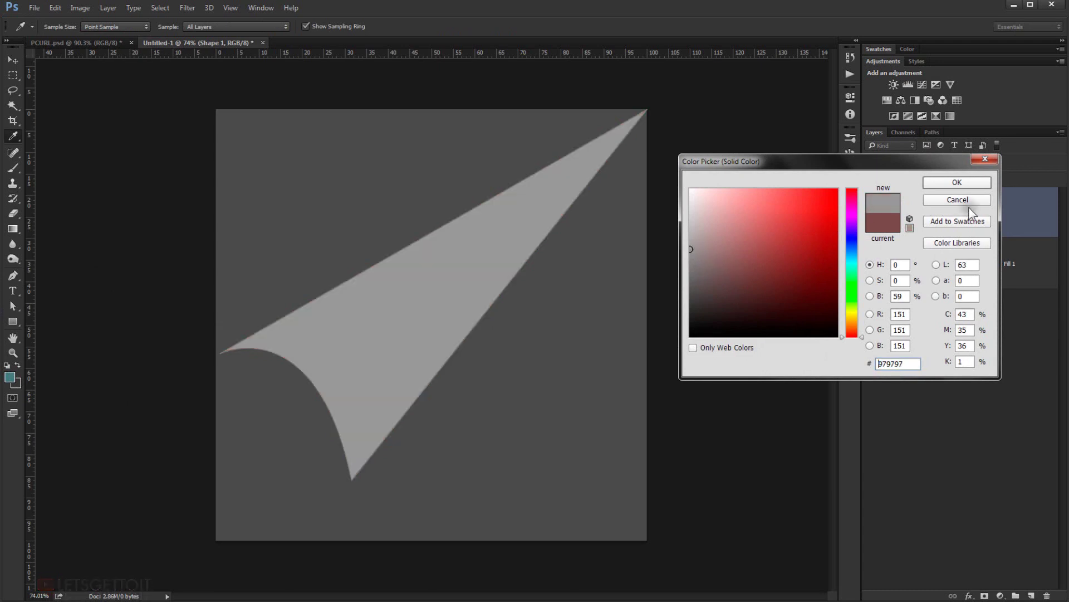
pyautogui.click(958, 184)
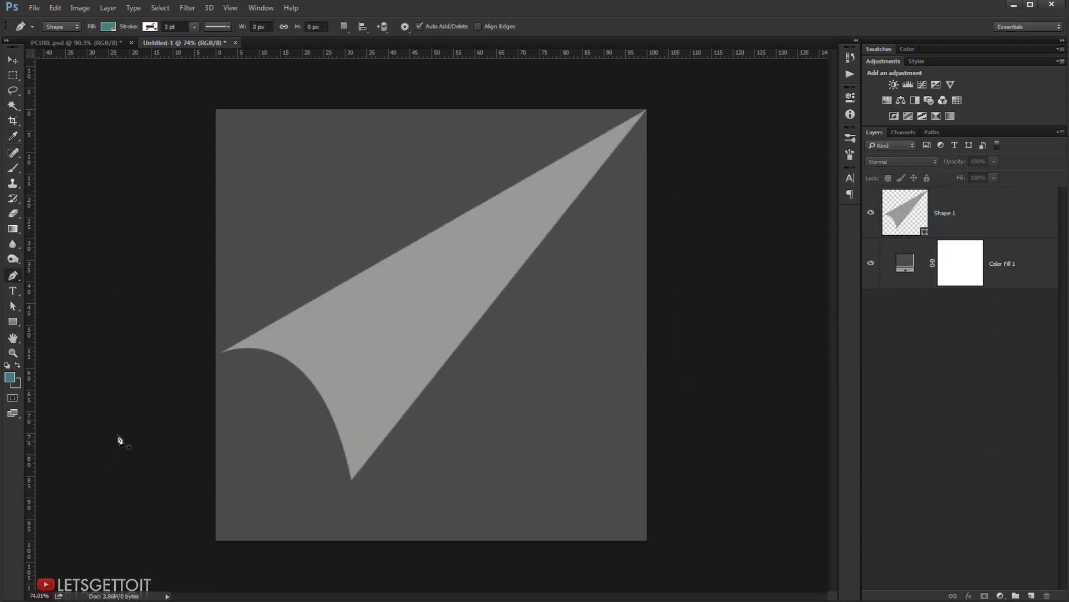
# Start teal Shape 2 at the curl's left tip, tracing along the curl's rounded upper edge.
pyautogui.scroll(3, 198, 382)
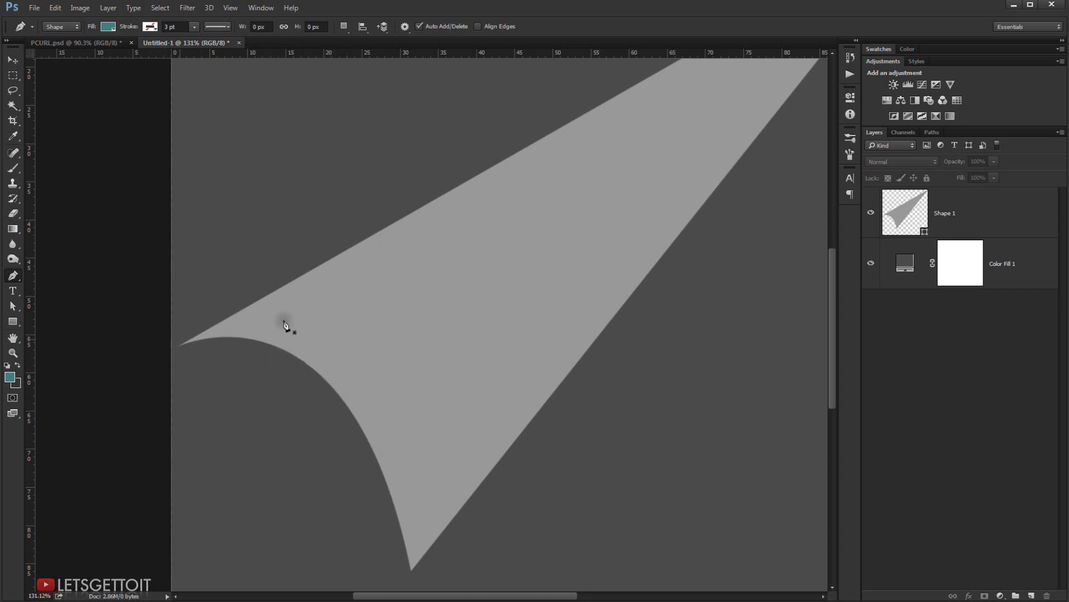
pyautogui.click(132, 413)
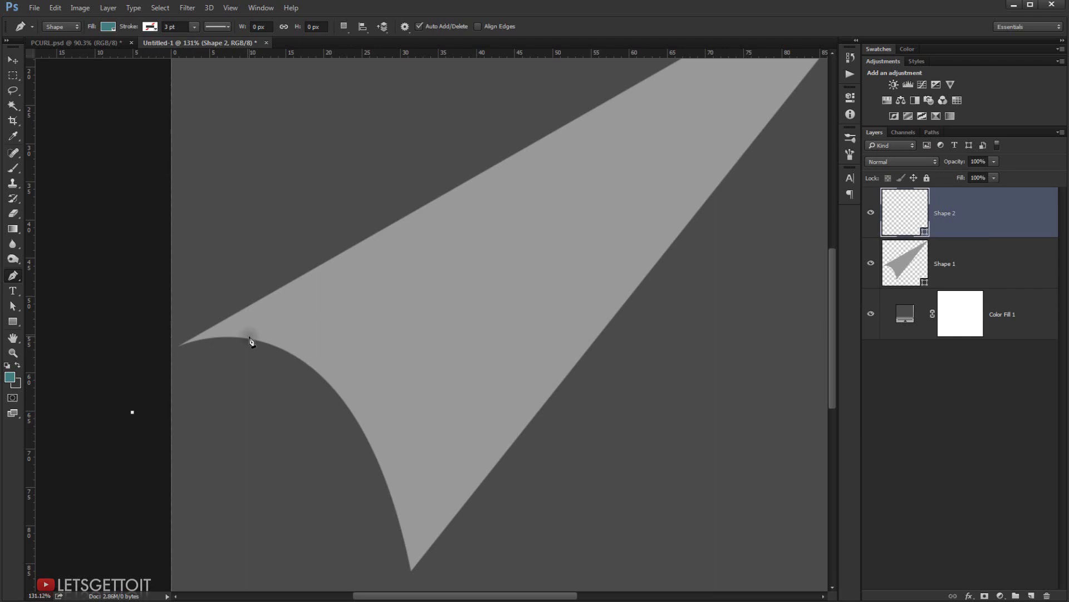
pyautogui.moveTo(262, 338); pyautogui.dragTo(371, 366)
pyautogui.moveTo(373, 369); pyautogui.dragTo(373, 367)
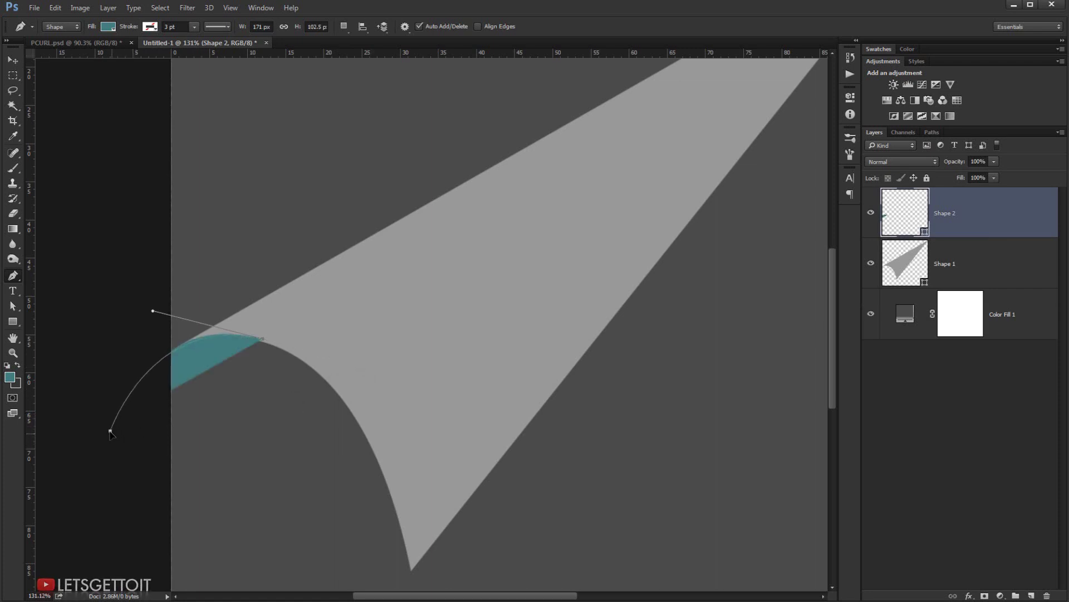
pyautogui.click(110, 430)
pyautogui.moveTo(365, 301); pyautogui.dragTo(405, 278)
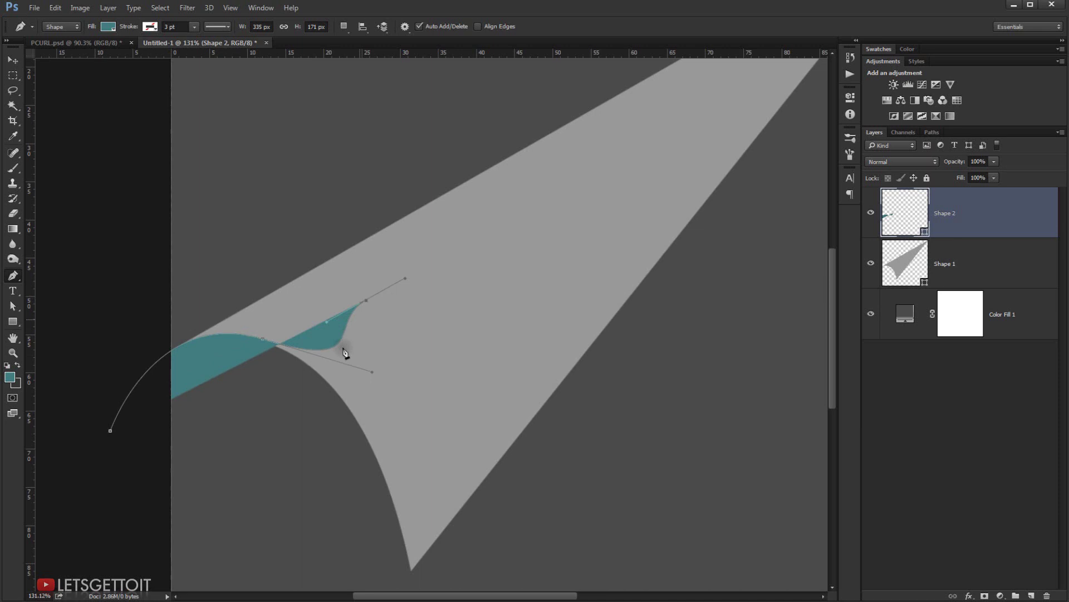
pyautogui.moveTo(527, 185); pyautogui.dragTo(584, 138)
pyautogui.scroll(-1, 558, 149)
pyautogui.scroll(-2, 558, 150)
pyautogui.scroll(3, 663, 106)
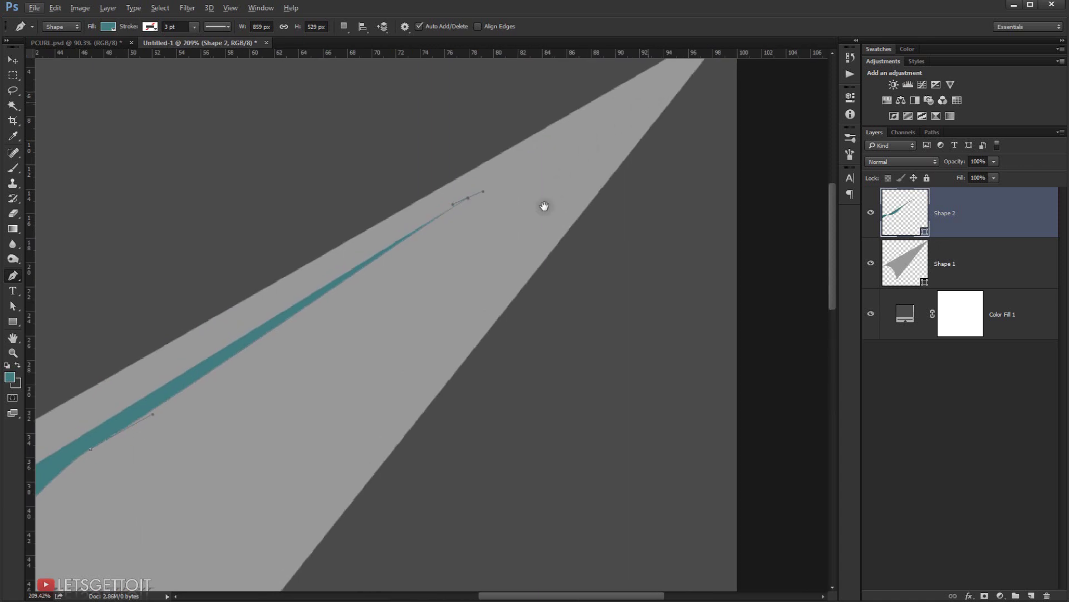
pyautogui.scroll(1, 609, 175)
pyautogui.moveTo(608, 175); pyautogui.dragTo(600, 190)
# Close Shape 2 around the canvas's top-left corner and move it beneath Shape 1.
pyautogui.moveTo(632, 140); pyautogui.dragTo(644, 138)
pyautogui.scroll(-2, 503, 160)
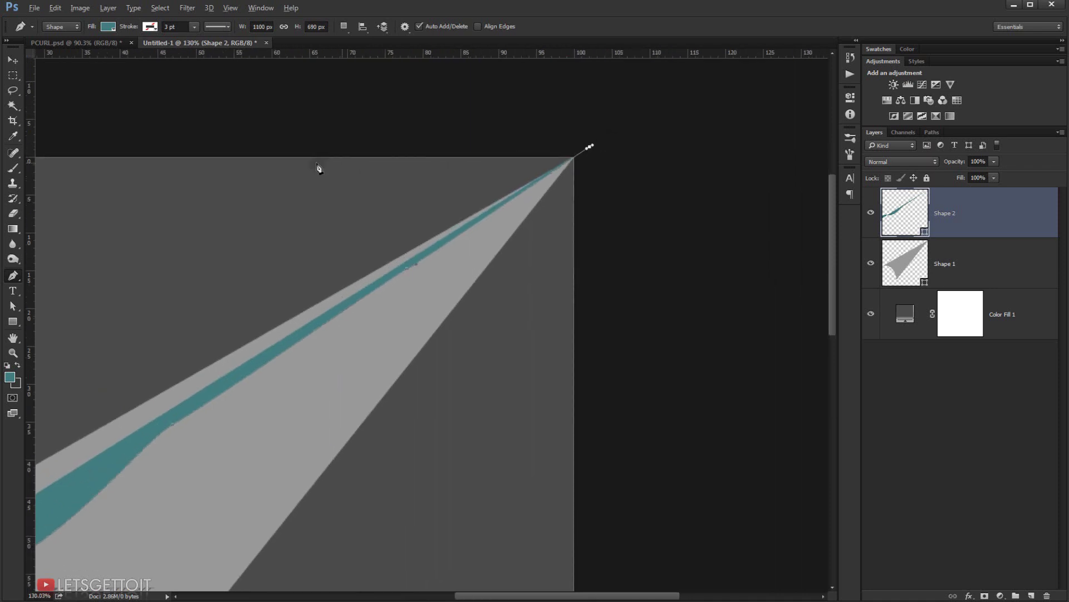
pyautogui.scroll(-3, 320, 168)
pyautogui.moveTo(197, 76); pyautogui.dragTo(165, 89)
pyautogui.moveTo(168, 126); pyautogui.dragTo(167, 144)
pyautogui.click(157, 307)
pyautogui.click(159, 407)
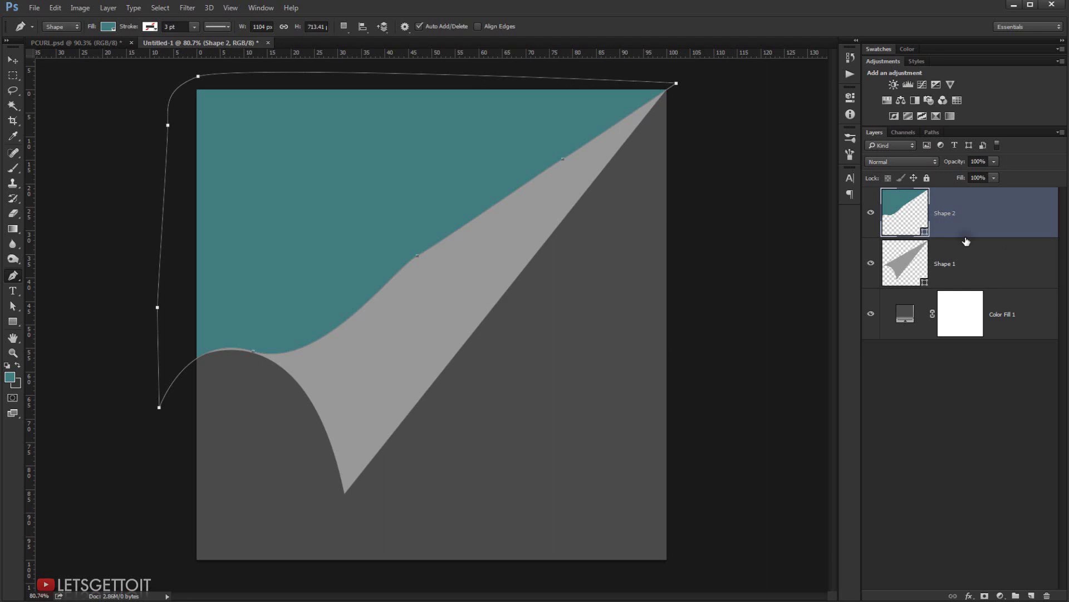
pyautogui.moveTo(957, 235); pyautogui.dragTo(972, 270)
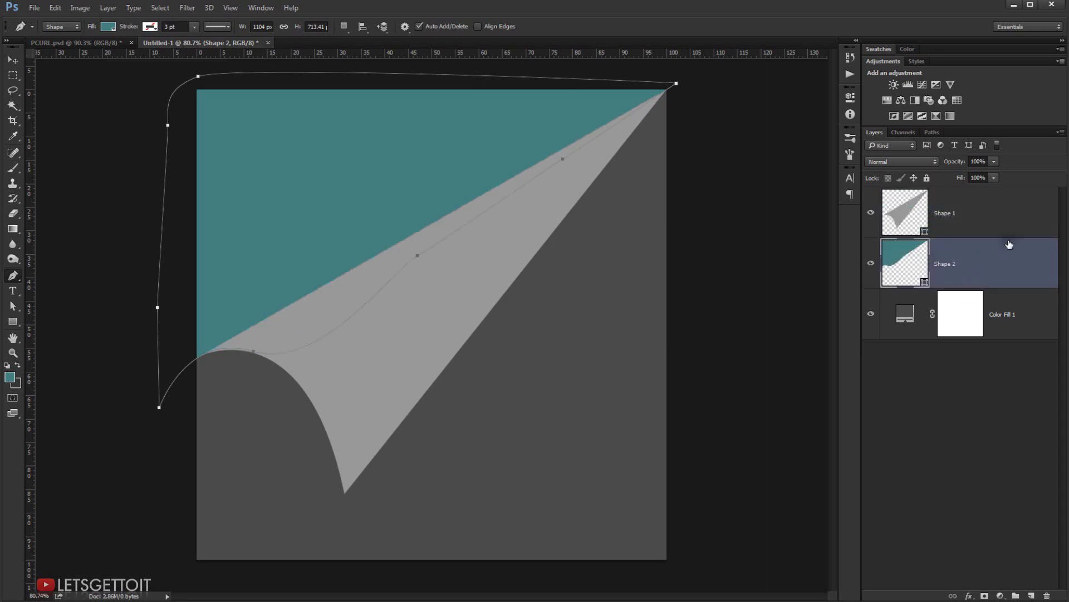
pyautogui.click(986, 427)
# Change Shape 2's fill to a muted, darker teal (566c6d).
pyautogui.scroll(-2, 358, 329)
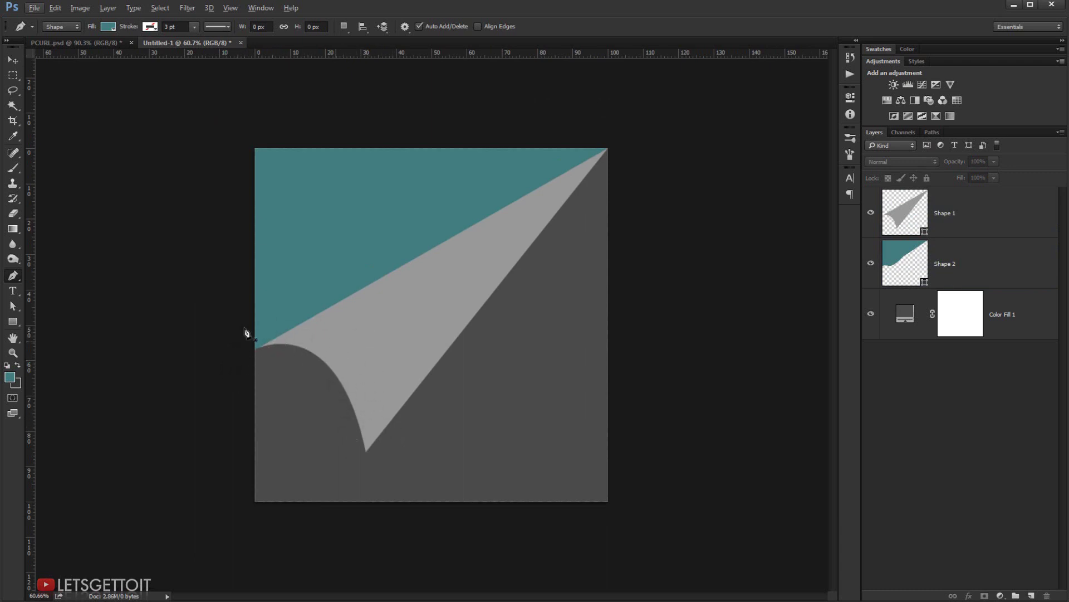
pyautogui.click(903, 257)
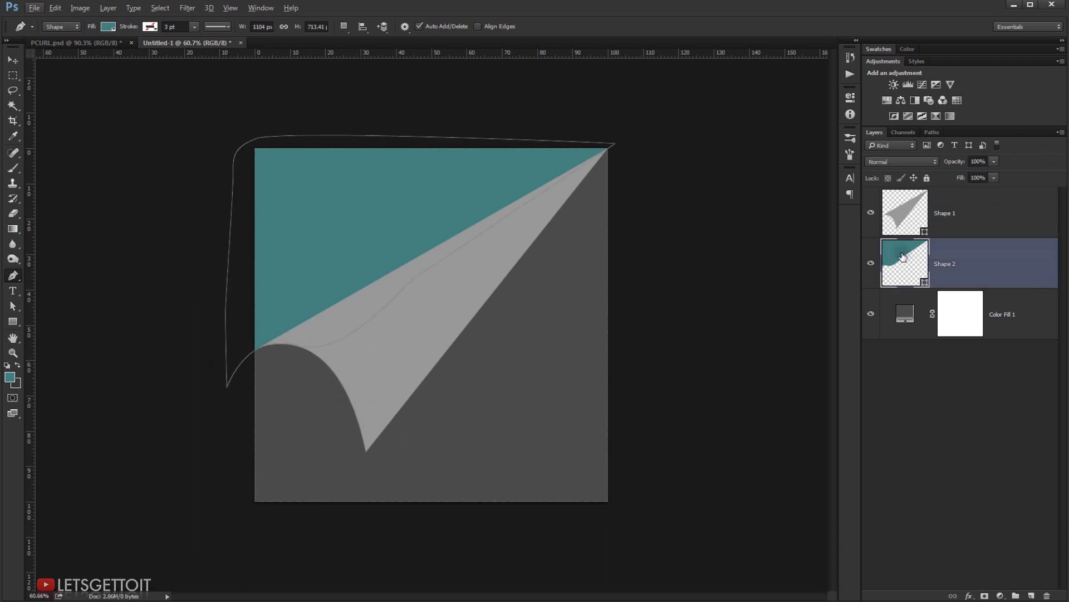
pyautogui.doubleClick(903, 256)
pyautogui.moveTo(724, 258)
pyautogui.mouseDown()
pyautogui.moveTo(701, 263)
pyautogui.moveTo(692, 251)
pyautogui.moveTo(696, 283)
pyautogui.moveTo(724, 255)
pyautogui.moveTo(722, 274)
pyautogui.mouseUp()
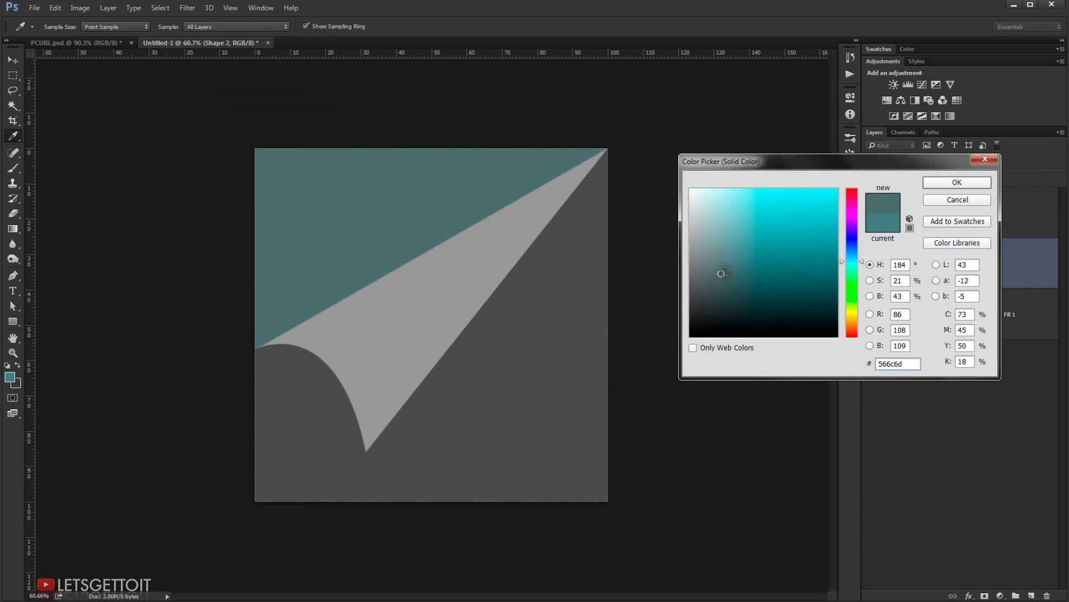
pyautogui.click(957, 182)
pyautogui.click(959, 387)
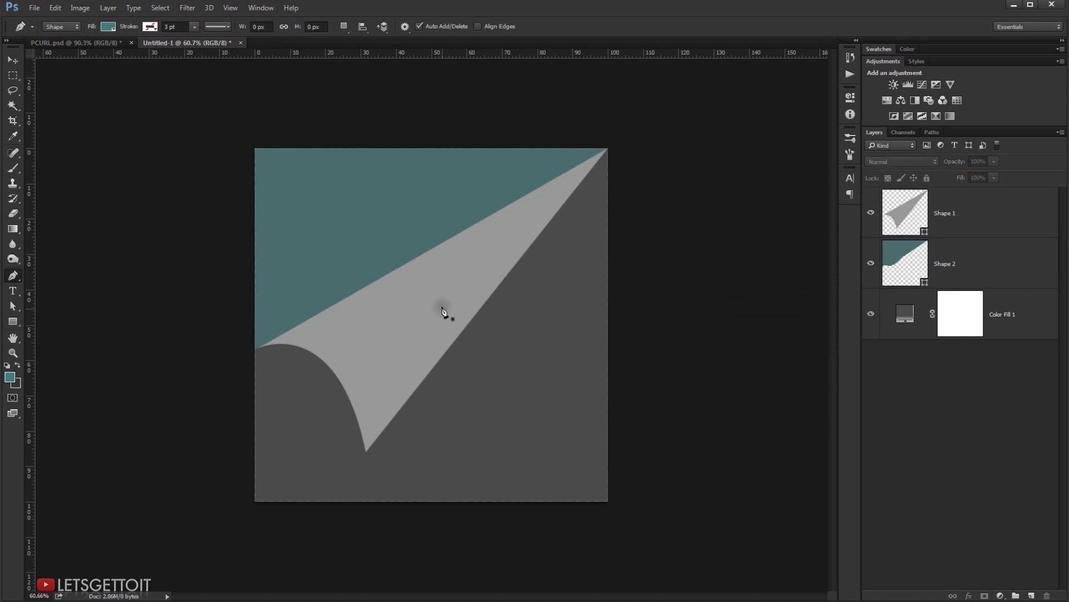
pyautogui.scroll(1, 233, 420)
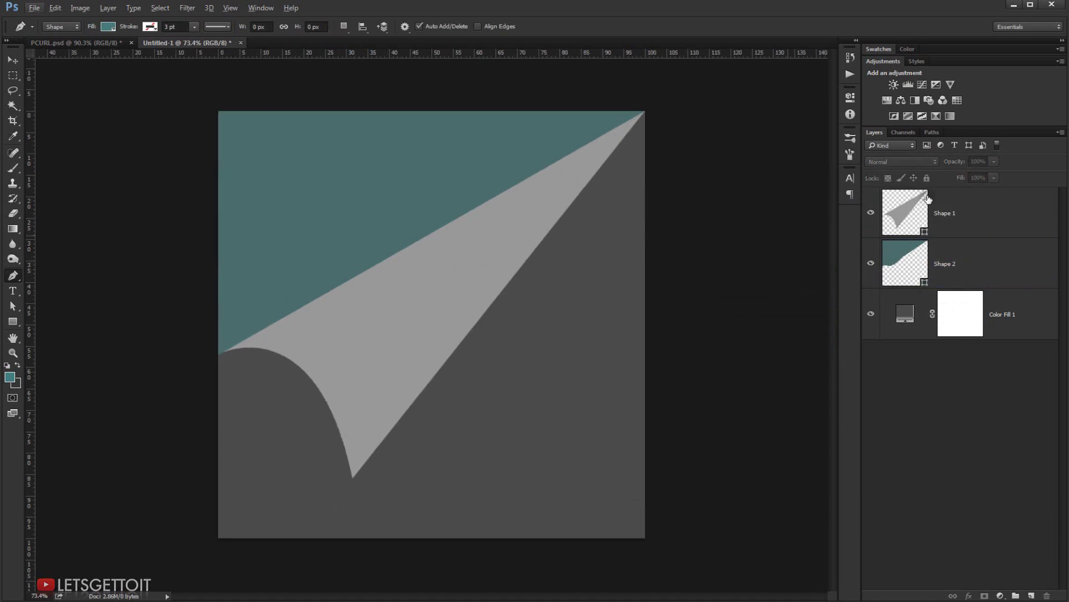
# Add a black-to-white linear Gradient Overlay at 90° to Shape 1 and edit its gradient.
pyautogui.click(987, 215)
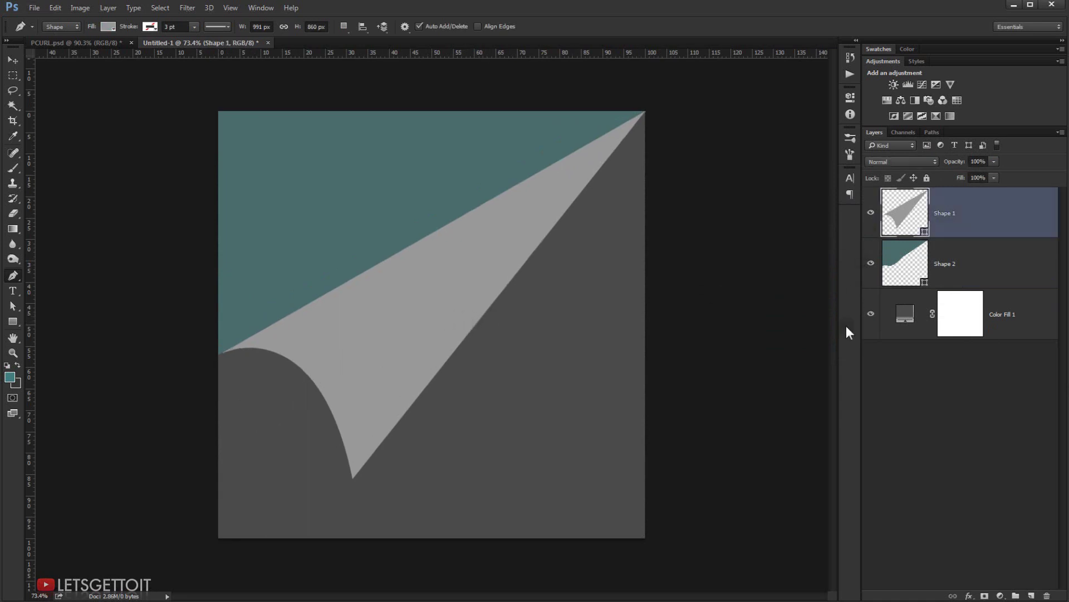
pyautogui.click(1006, 428)
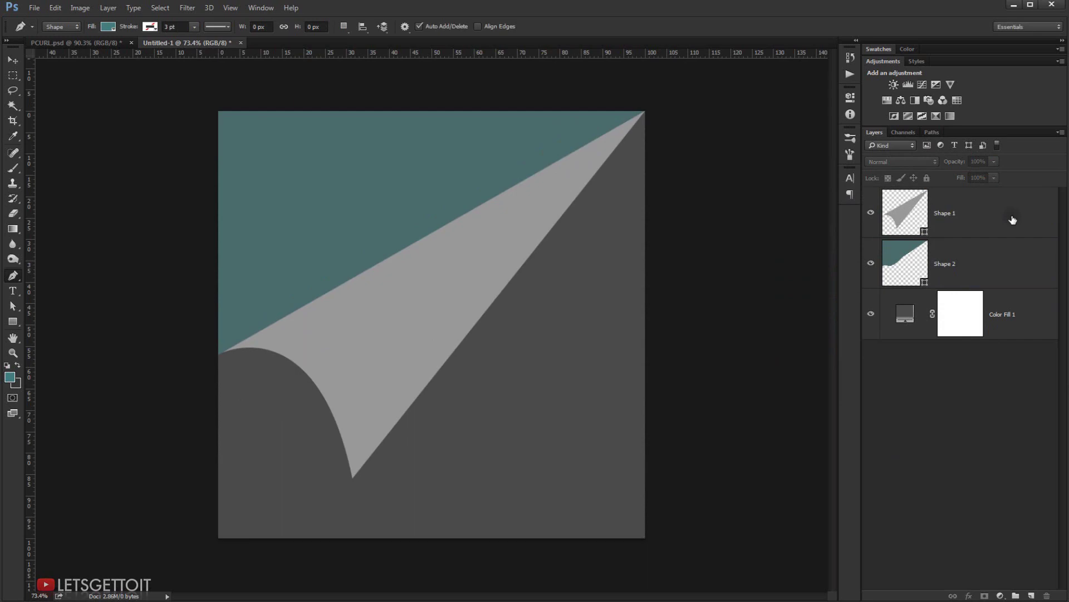
pyautogui.doubleClick(1030, 214)
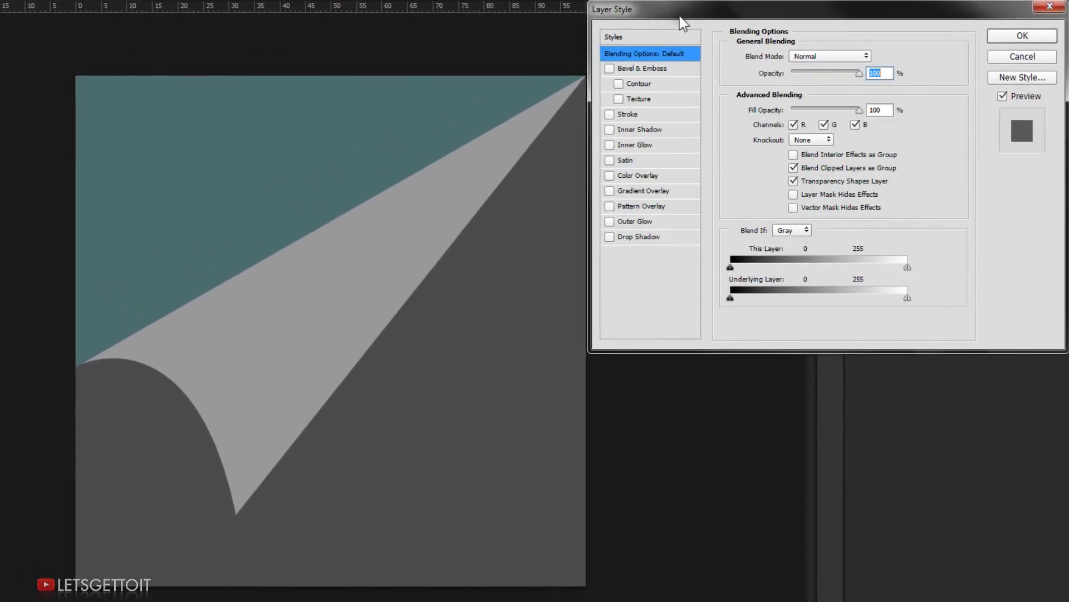
pyautogui.click(667, 191)
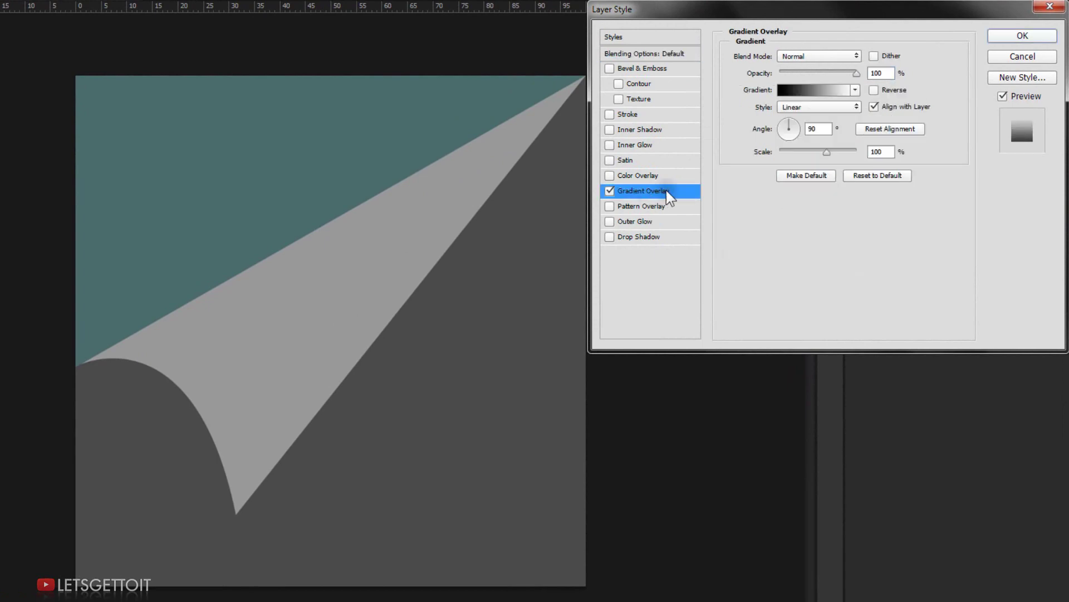
pyautogui.click(825, 90)
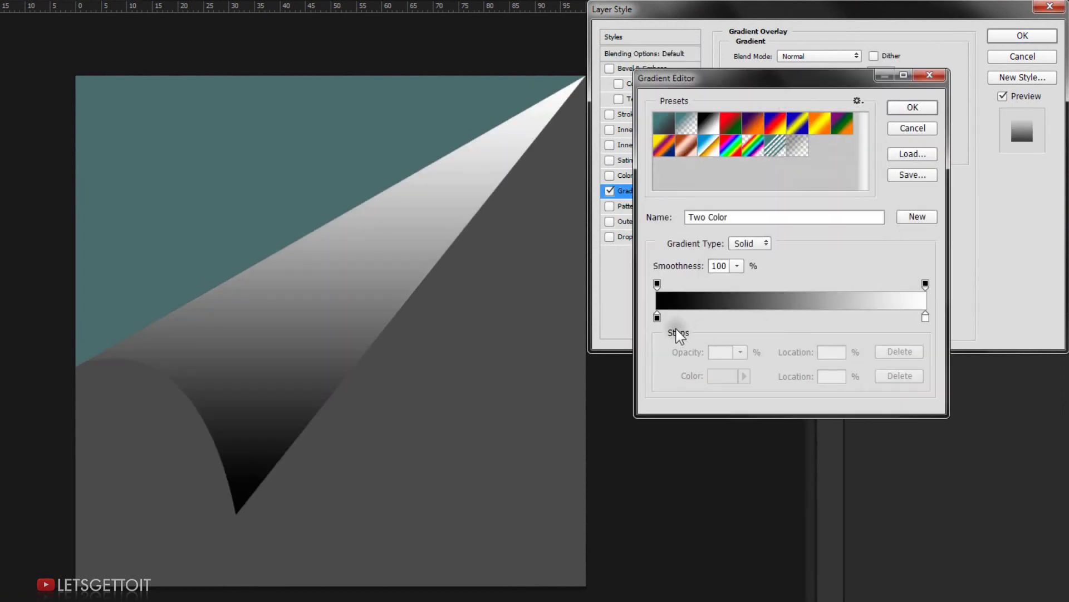
# Make the left gradient stop light grey and move the white stop near the left end.
pyautogui.doubleClick(657, 317)
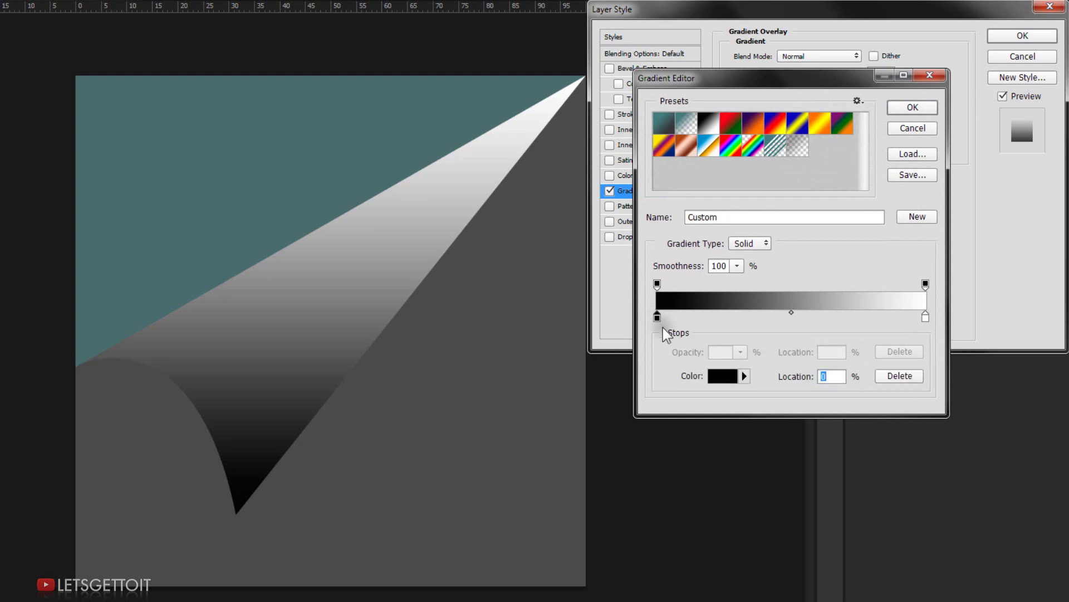
pyautogui.click(636, 235)
pyautogui.moveTo(637, 236); pyautogui.dragTo(640, 222)
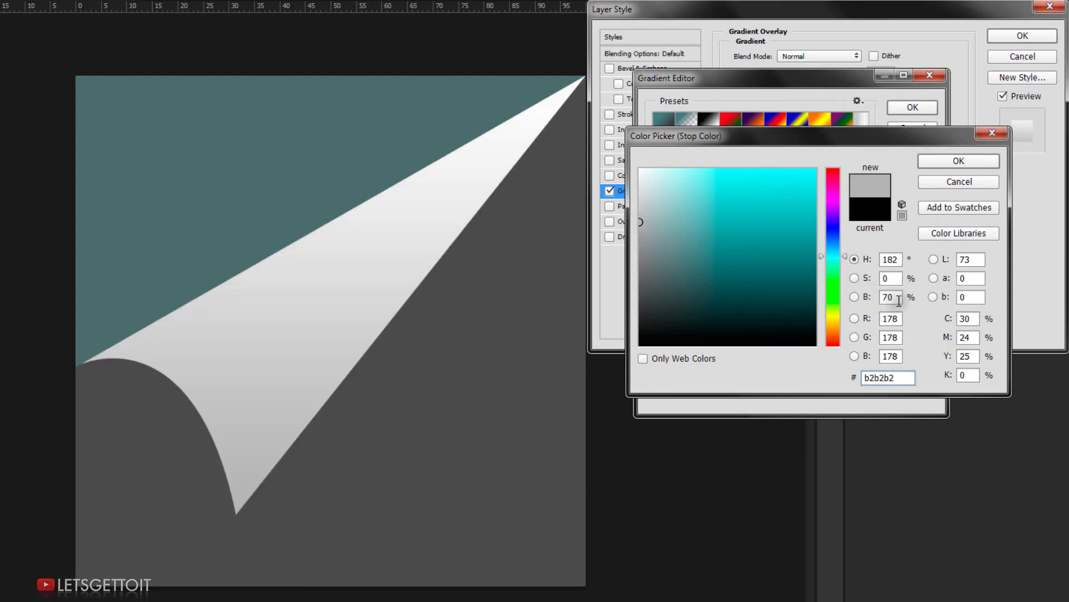
pyautogui.click(956, 162)
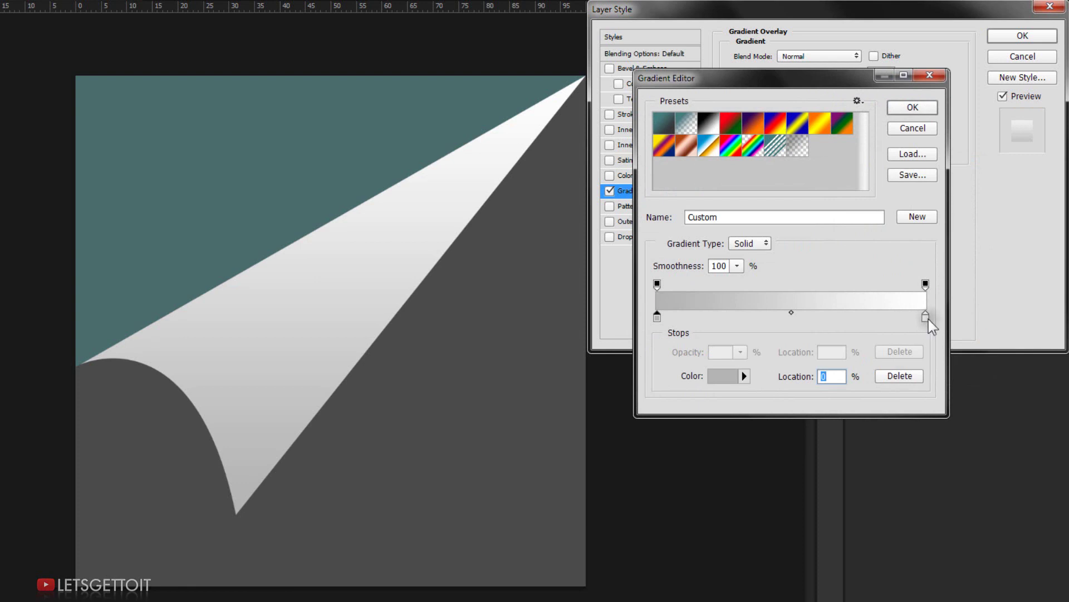
pyautogui.moveTo(927, 316); pyautogui.dragTo(735, 328)
pyautogui.moveTo(926, 316); pyautogui.dragTo(695, 319)
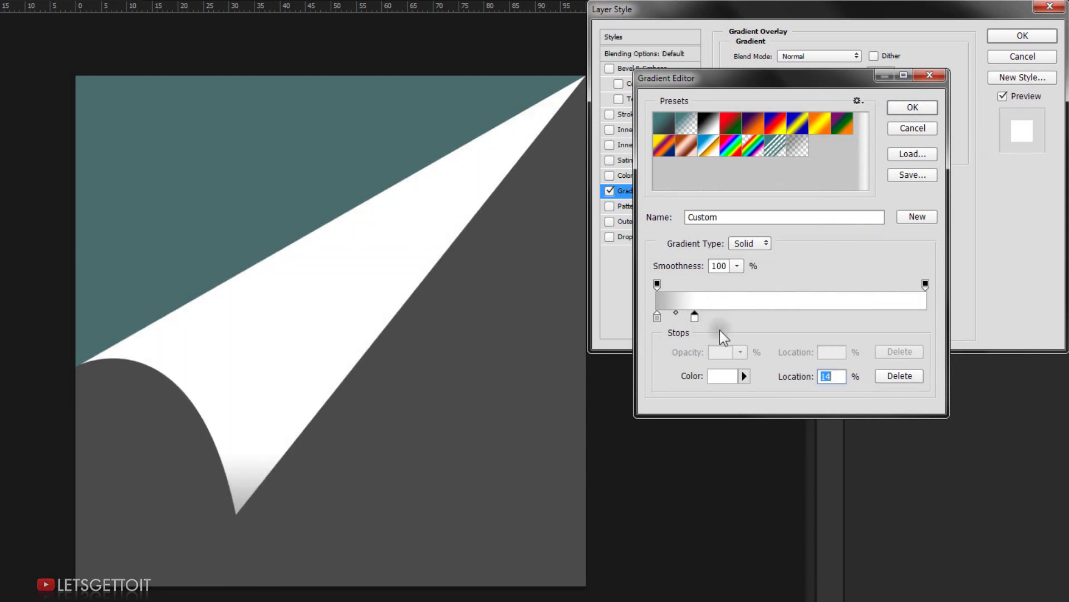
# Add a third grey stop (70) and position it close to the white stop.
pyautogui.click(758, 317)
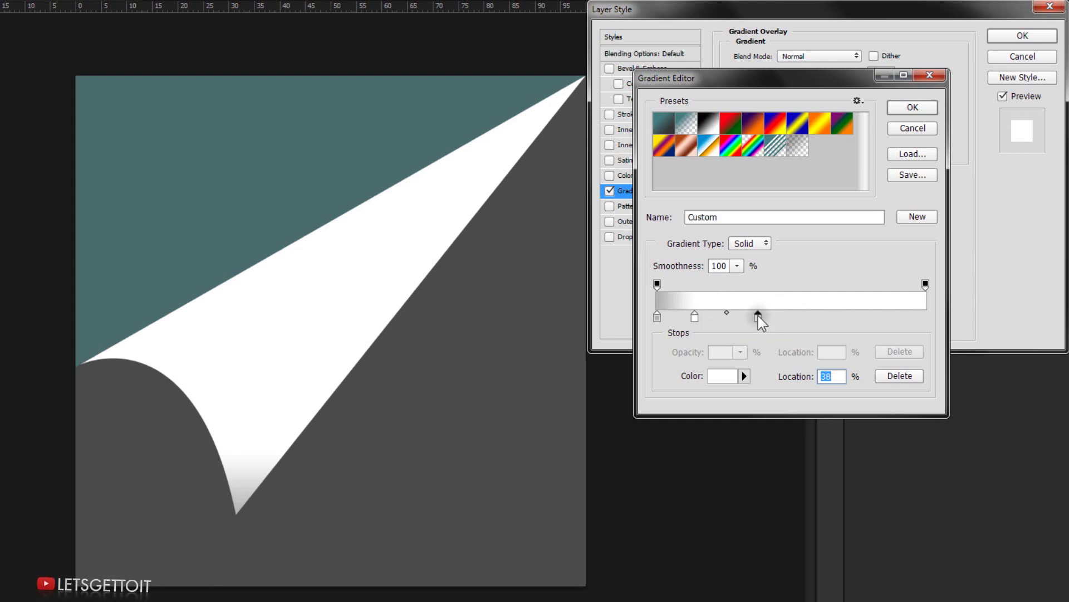
pyautogui.doubleClick(758, 317)
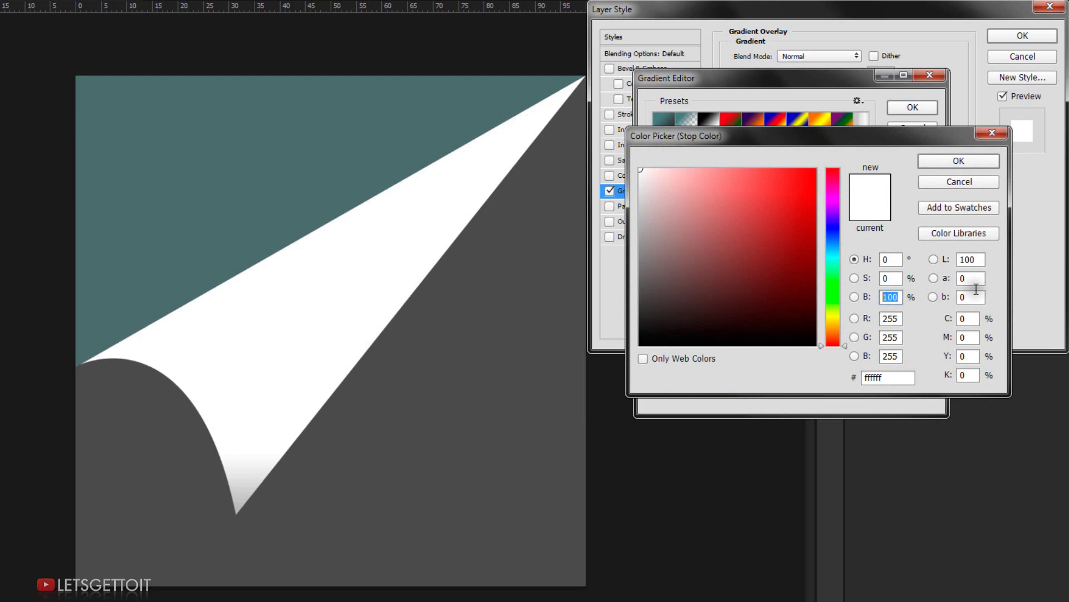
pyautogui.write('70')
pyautogui.click(982, 160)
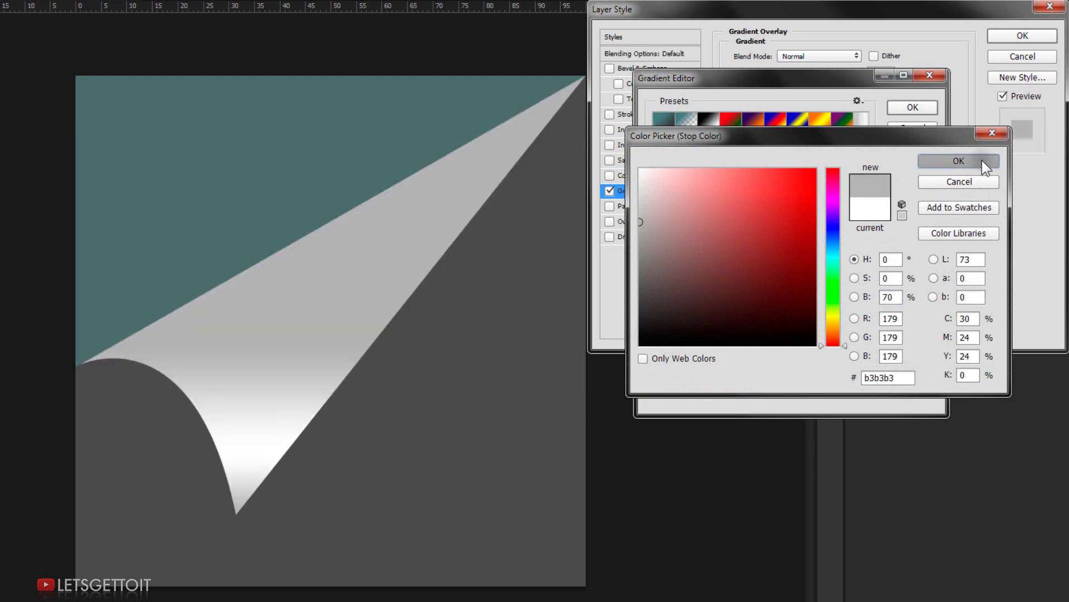
pyautogui.moveTo(758, 318); pyautogui.dragTo(686, 319)
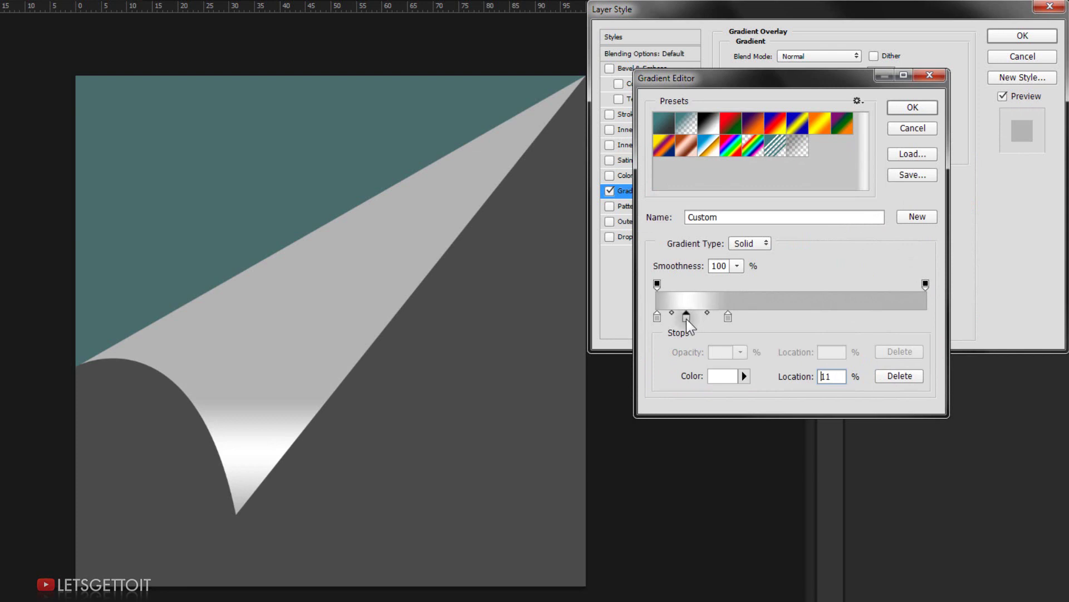
pyautogui.click(728, 317)
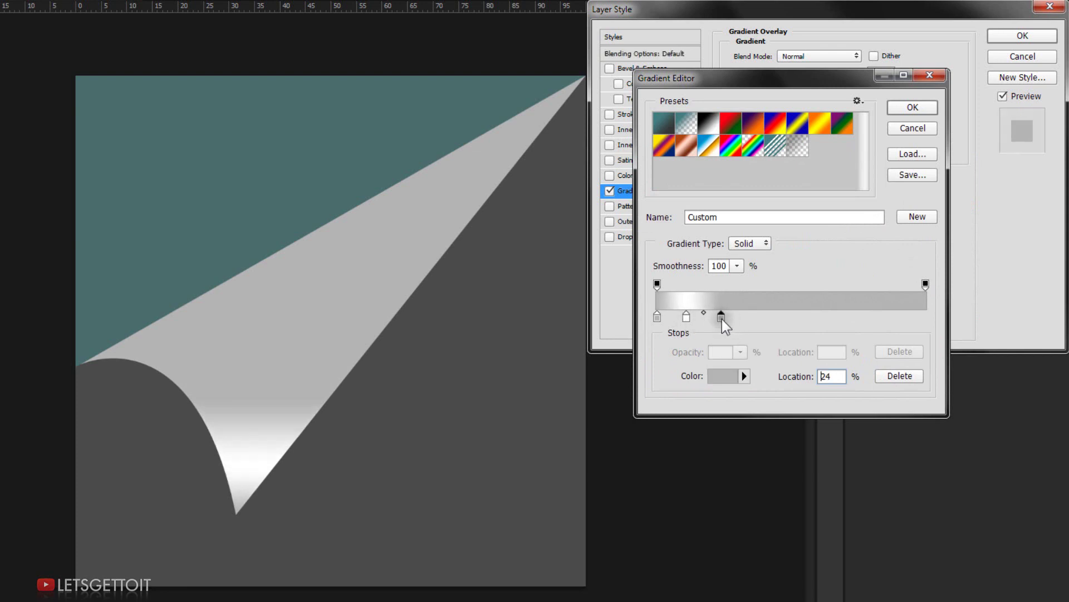
# Apply the gradient, set the overlay angle to 125°, and reposition the highlight band on the curl.
pyautogui.click(922, 106)
pyautogui.moveTo(791, 129); pyautogui.dragTo(785, 123)
pyautogui.moveTo(413, 314); pyautogui.dragTo(347, 193)
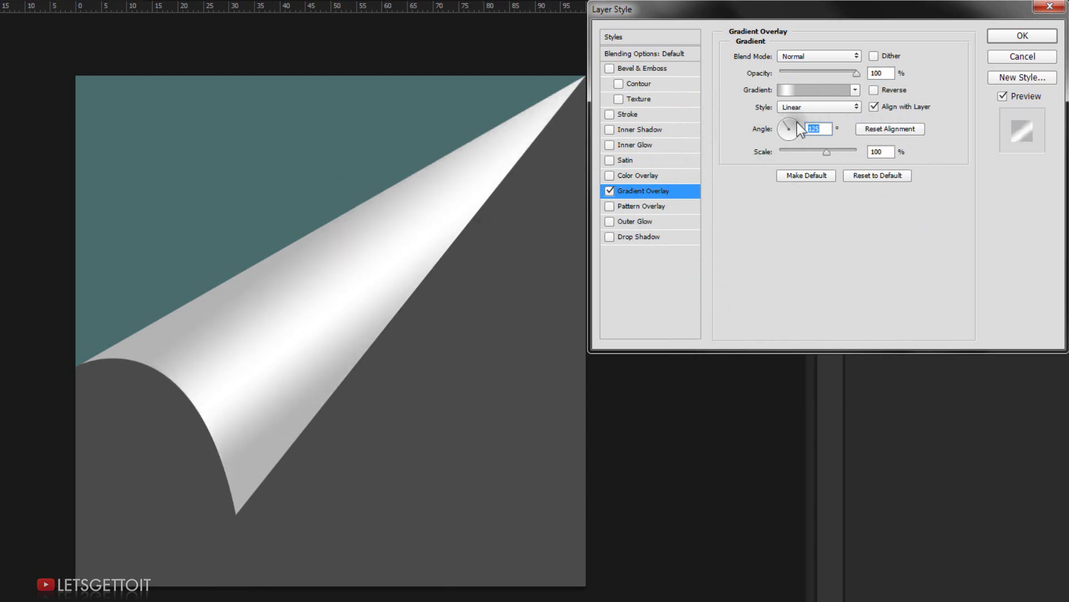
# Set the curl's gradient overlay to a 122° angle and 75% opacity.
pyautogui.press('Down')
pyautogui.press('Down')
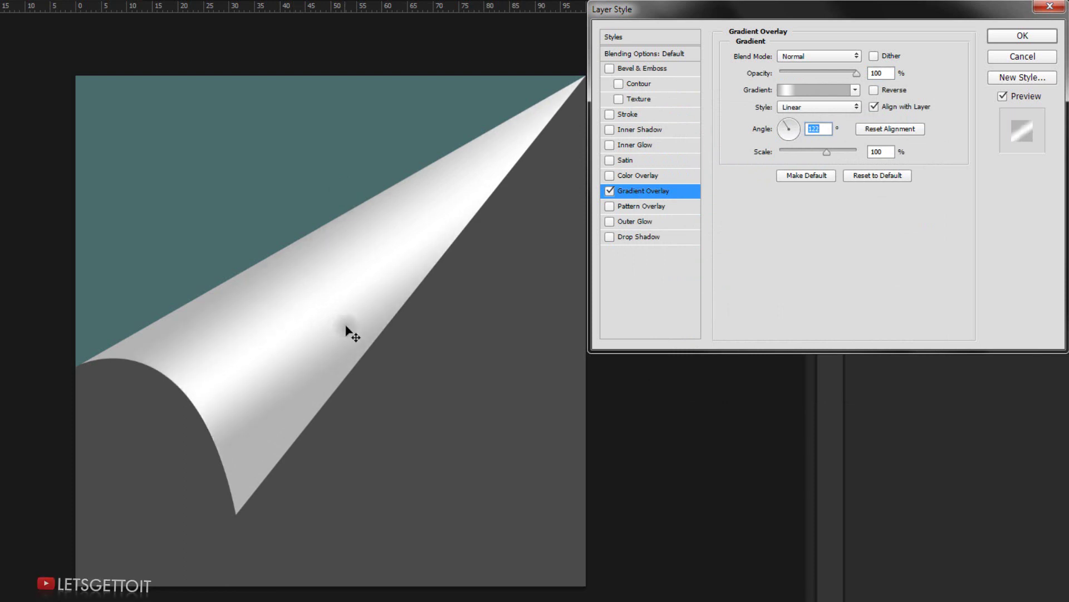
pyautogui.click(855, 78)
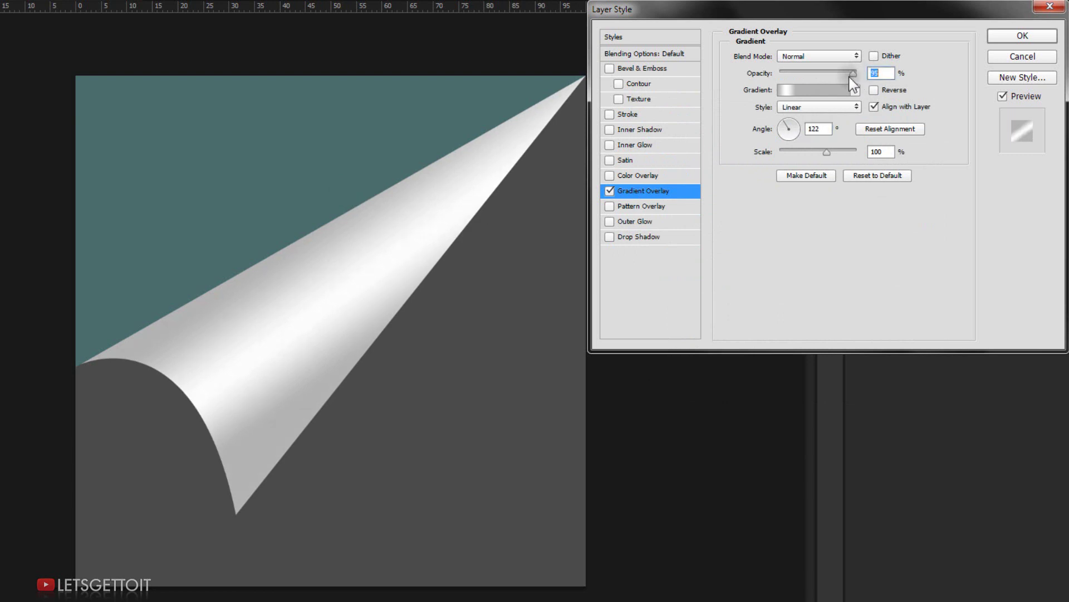
pyautogui.moveTo(850, 77); pyautogui.dragTo(840, 77)
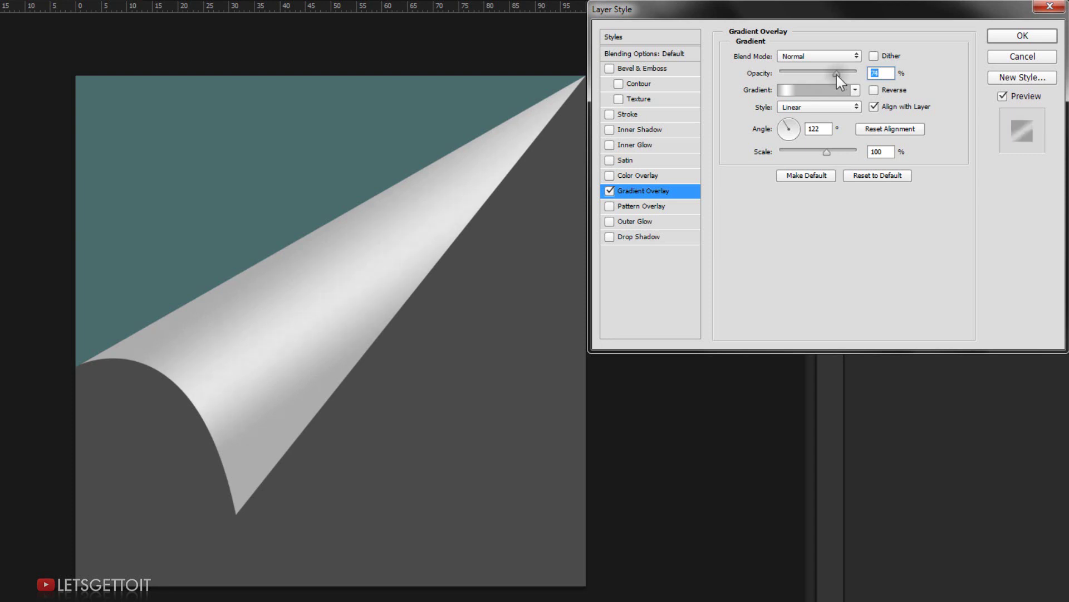
pyautogui.write('75')
# Add a soft 50% drop shadow at 31° and 55 px distance, ignoring global light.
pyautogui.click(659, 243)
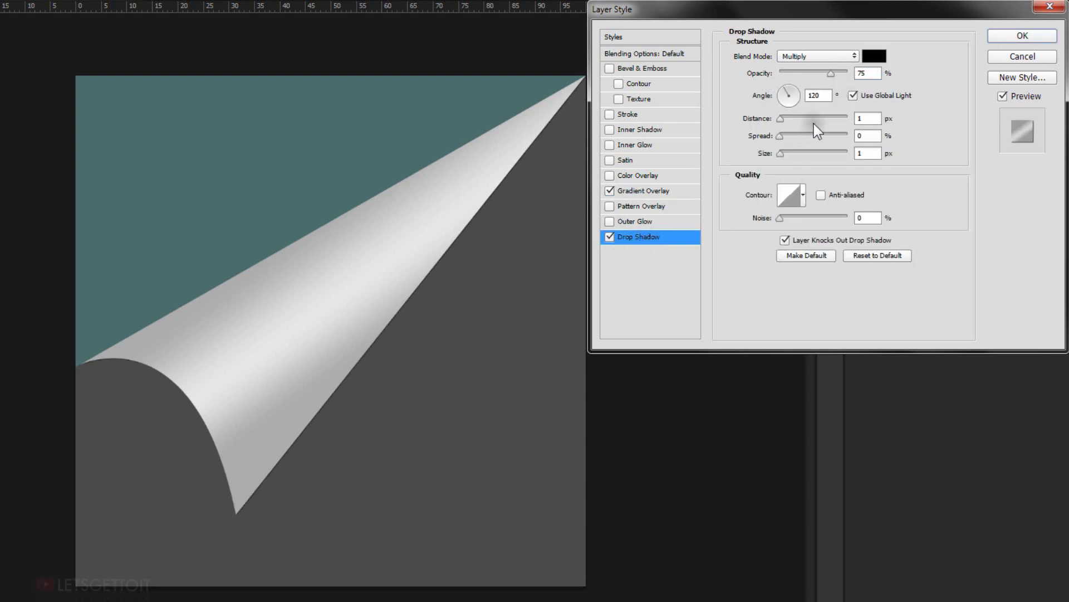
pyautogui.click(854, 96)
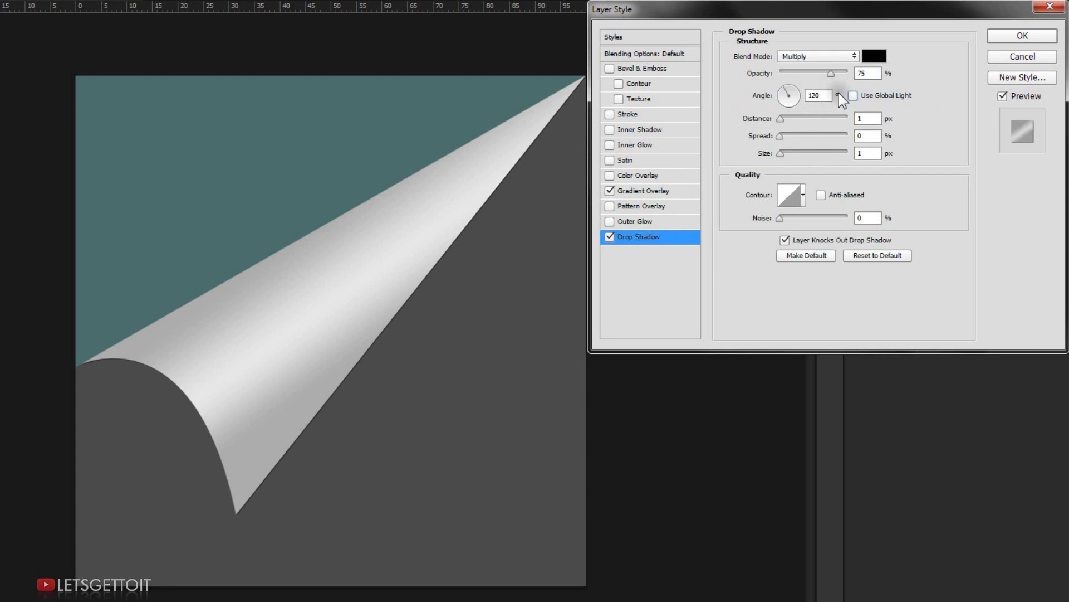
pyautogui.moveTo(830, 73); pyautogui.dragTo(823, 74)
pyautogui.moveTo(783, 156); pyautogui.dragTo(800, 152)
pyautogui.moveTo(310, 393)
pyautogui.mouseDown()
pyautogui.moveTo(302, 378)
pyautogui.moveTo(301, 389)
pyautogui.mouseUp()
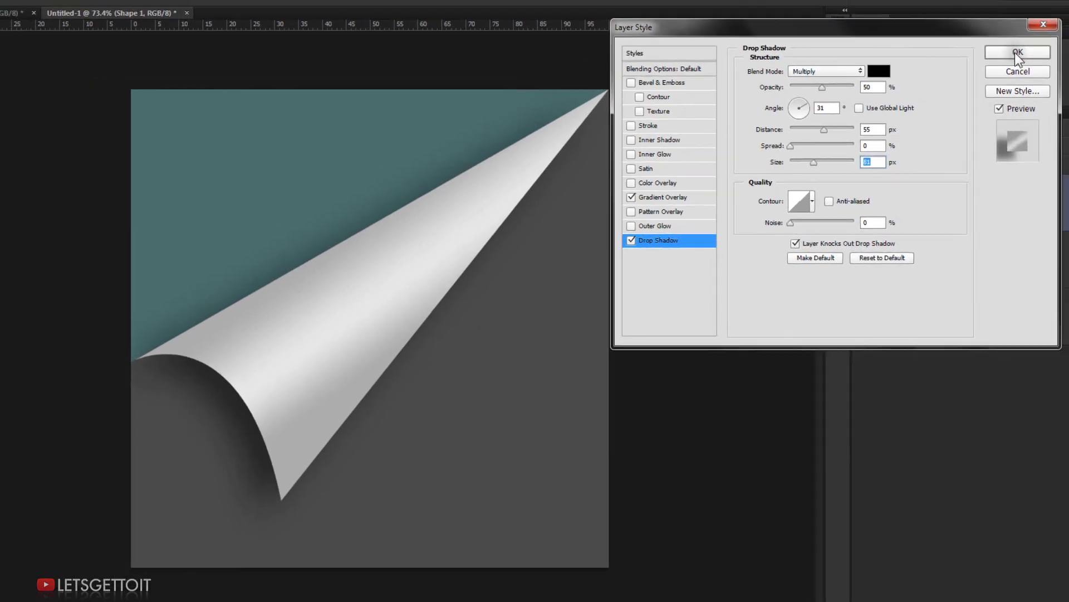
# Apply the gradient and shadow styles, deselect the layer, and collapse Shape 1's effects list.
pyautogui.click(1023, 35)
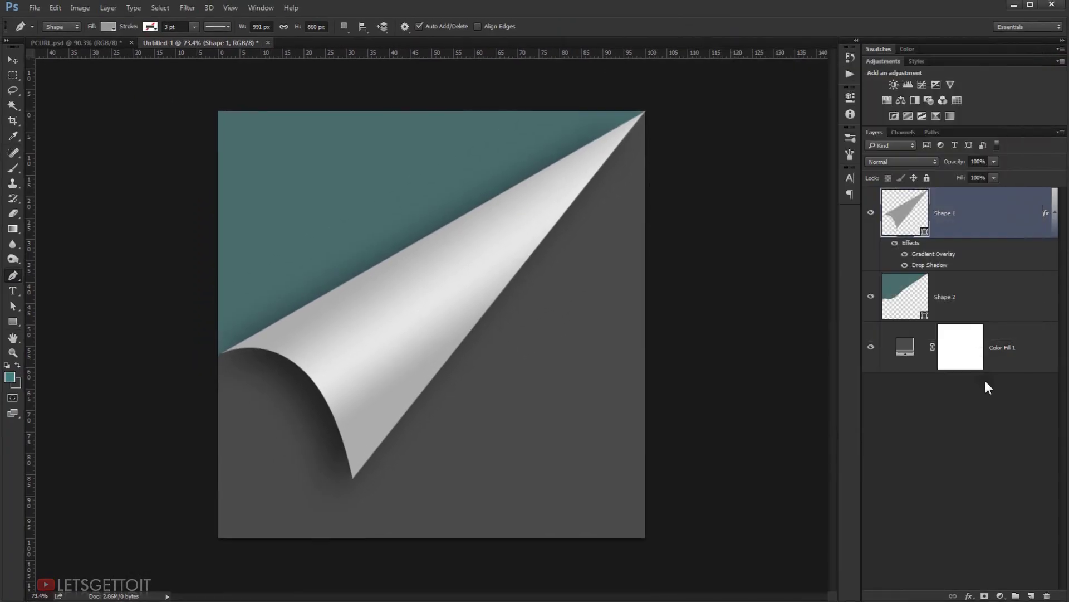
pyautogui.click(975, 444)
pyautogui.scroll(-3, 427, 384)
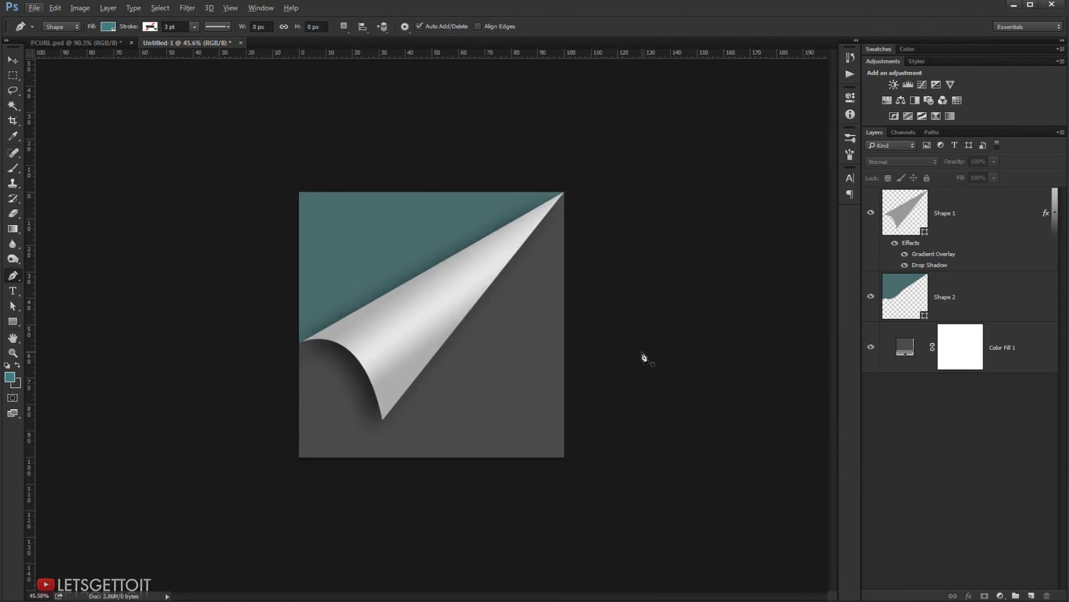
pyautogui.scroll(3, 644, 356)
pyautogui.scroll(-2, 379, 346)
pyautogui.scroll(2, 787, 337)
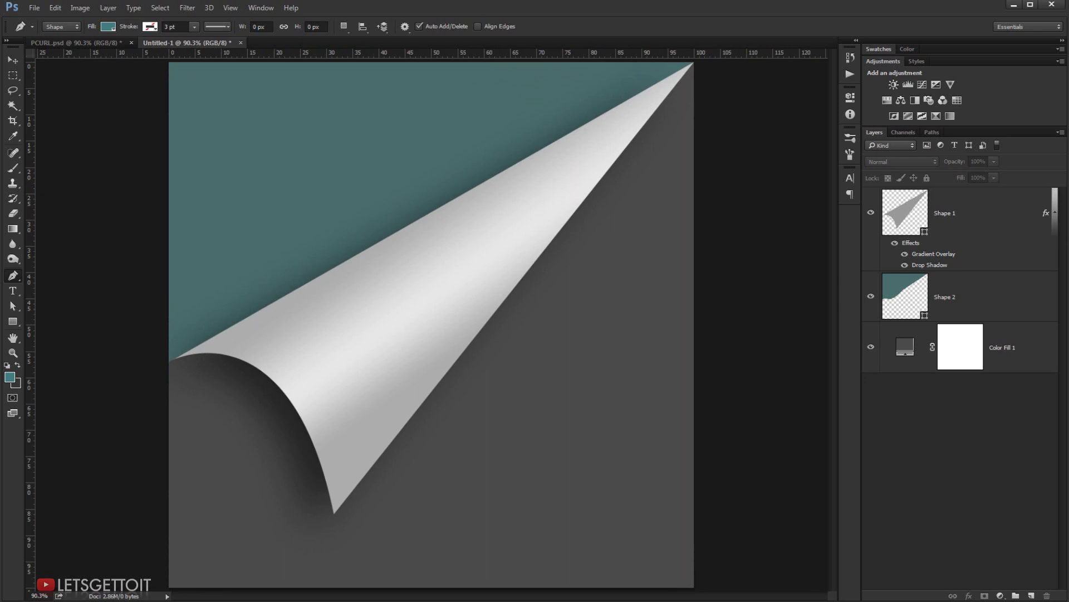
pyautogui.click(1056, 215)
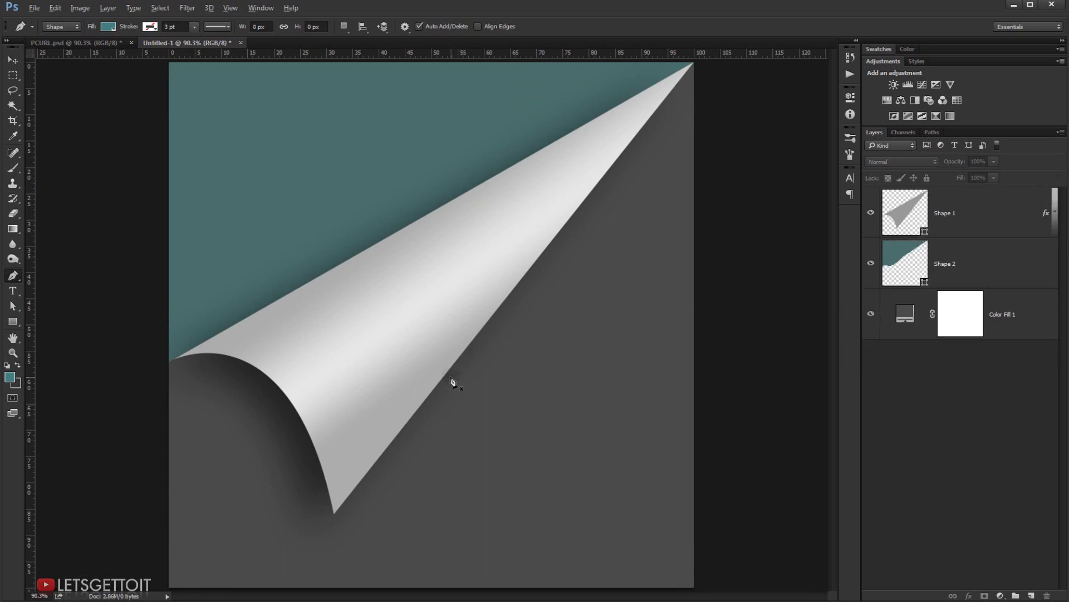
pyautogui.scroll(-2, 453, 381)
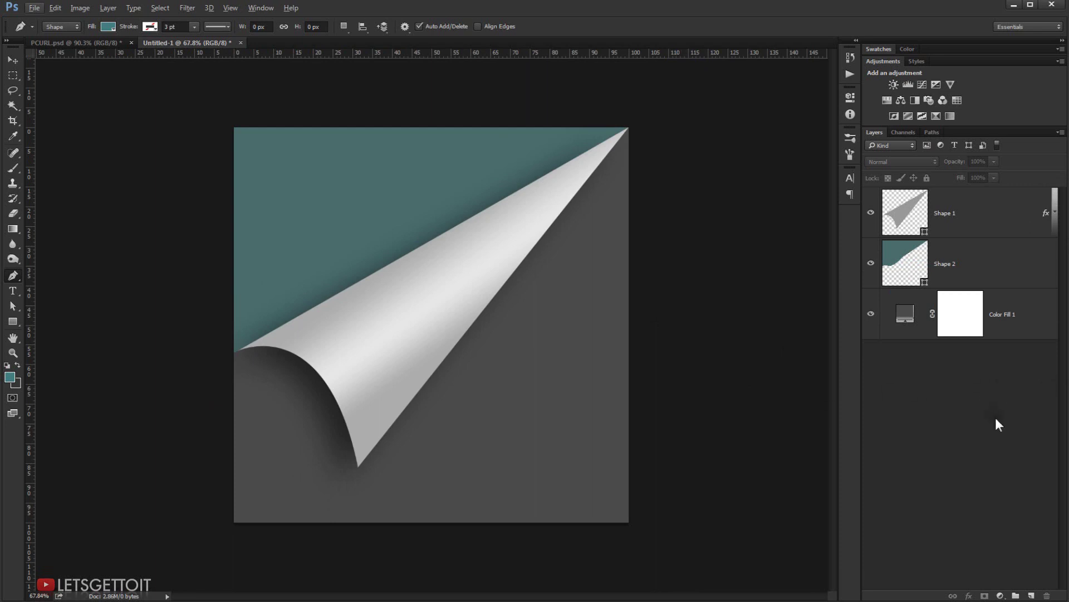
# Create a new white document 1920 px wide and 1080 px high.
pyautogui.click(35, 7)
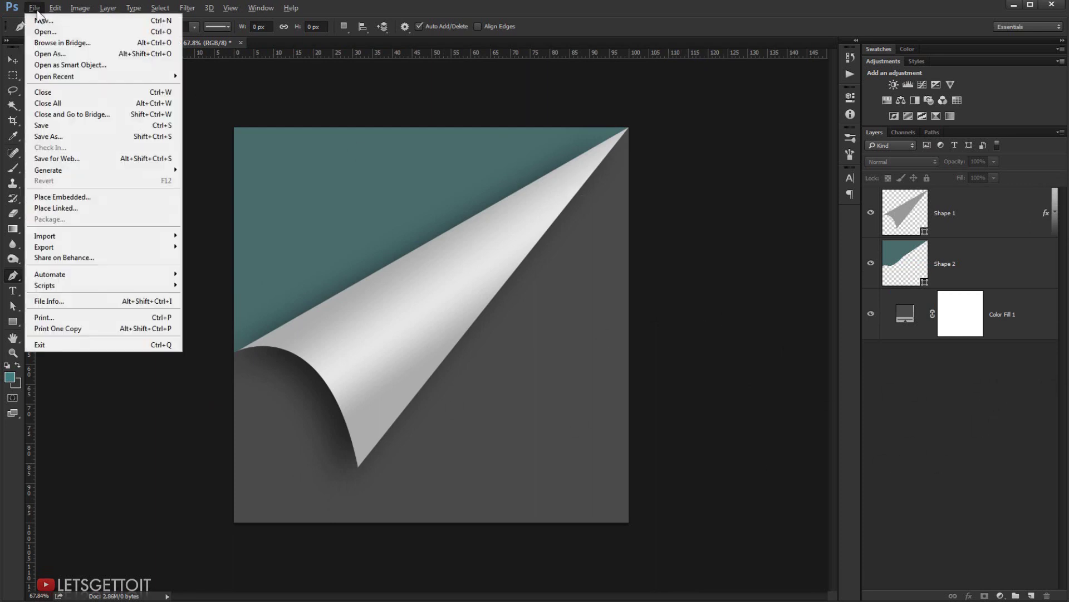
pyautogui.click(44, 18)
pyautogui.doubleClick(475, 199)
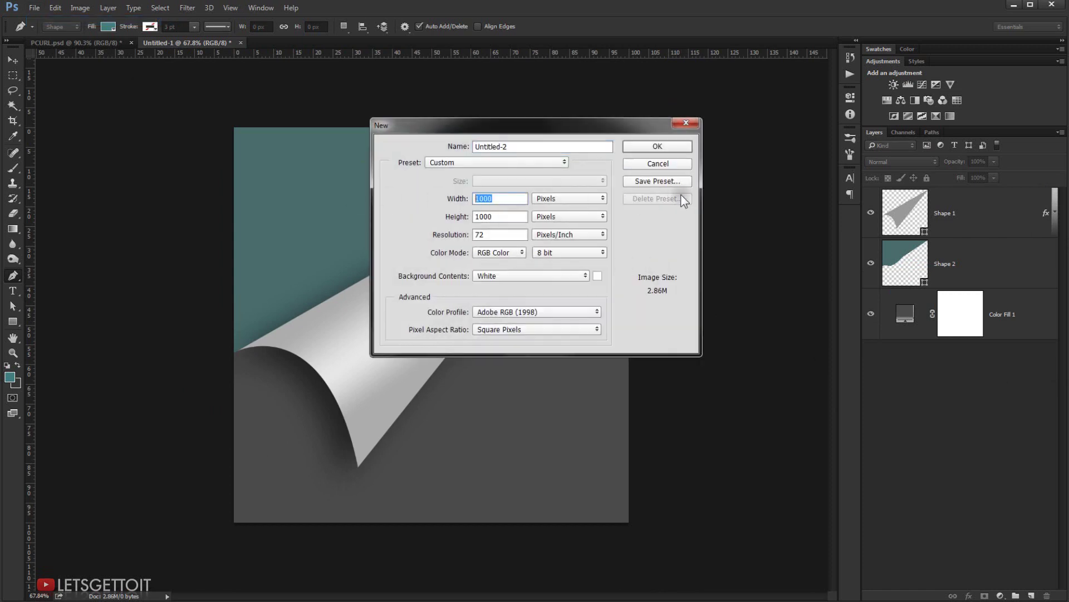
pyautogui.write('1')
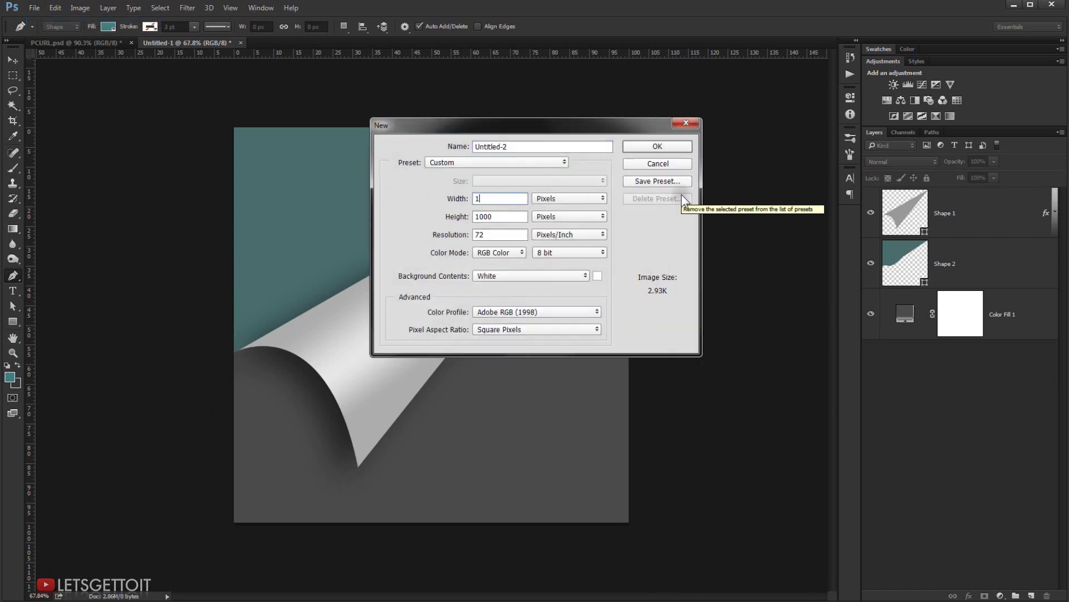
pyautogui.write('920')
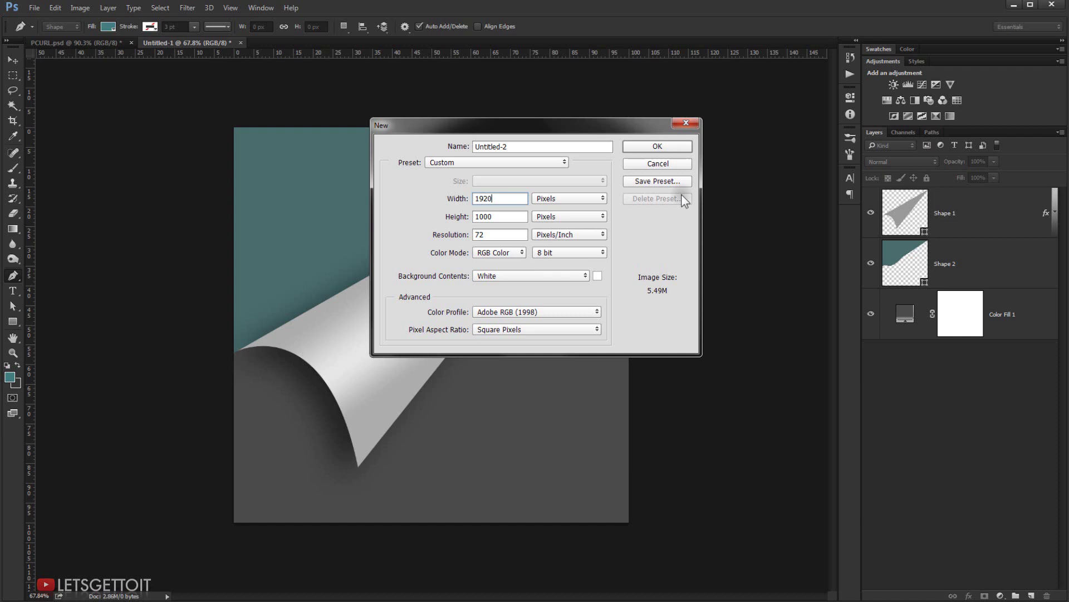
pyautogui.press('Tab')
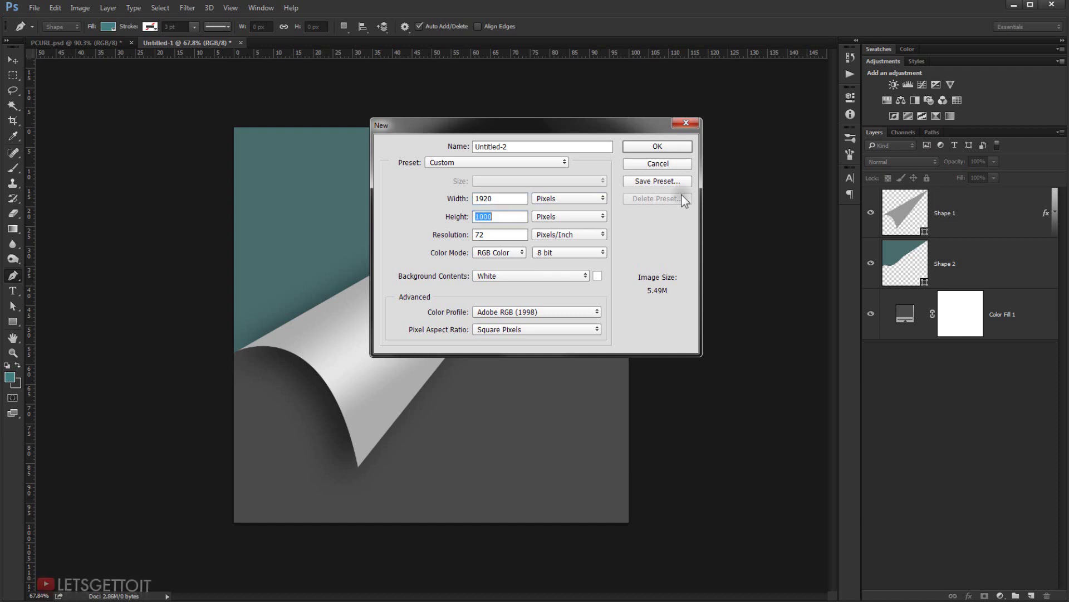
pyautogui.write('1080')
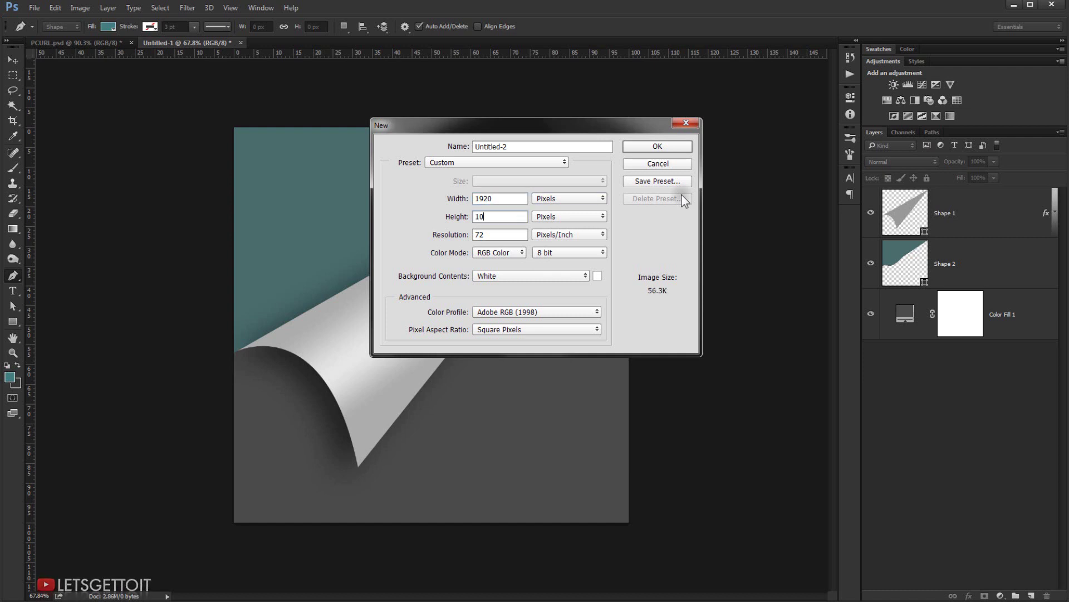
pyautogui.click(655, 148)
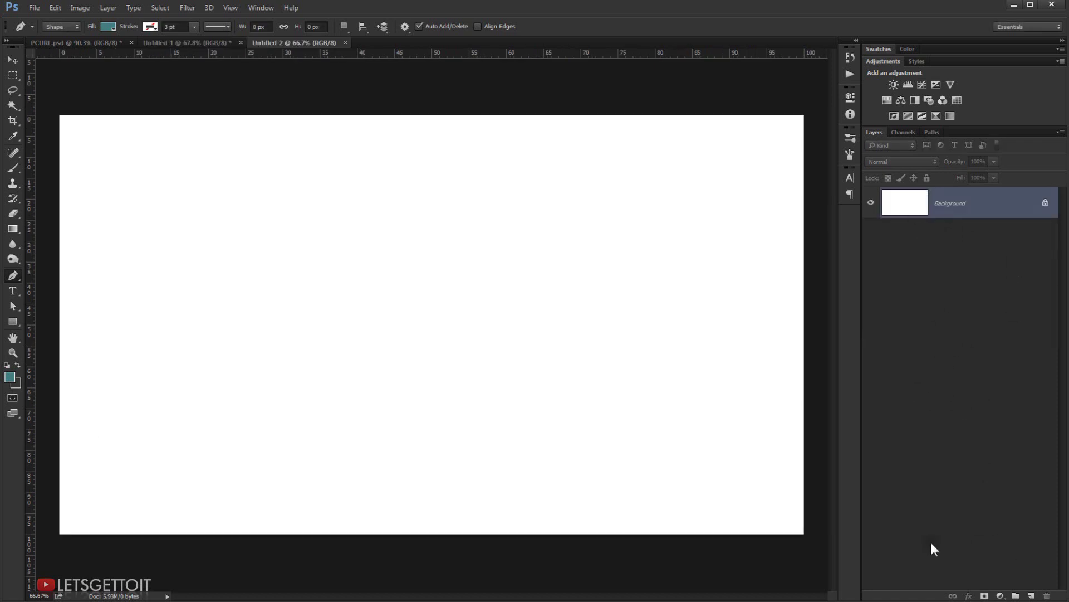
# Fill the new canvas's Background with dark grey #323232.
pyautogui.click(9, 377)
pyautogui.moveTo(760, 296)
pyautogui.mouseDown()
pyautogui.moveTo(737, 310)
pyautogui.moveTo(691, 308)
pyautogui.mouseUp()
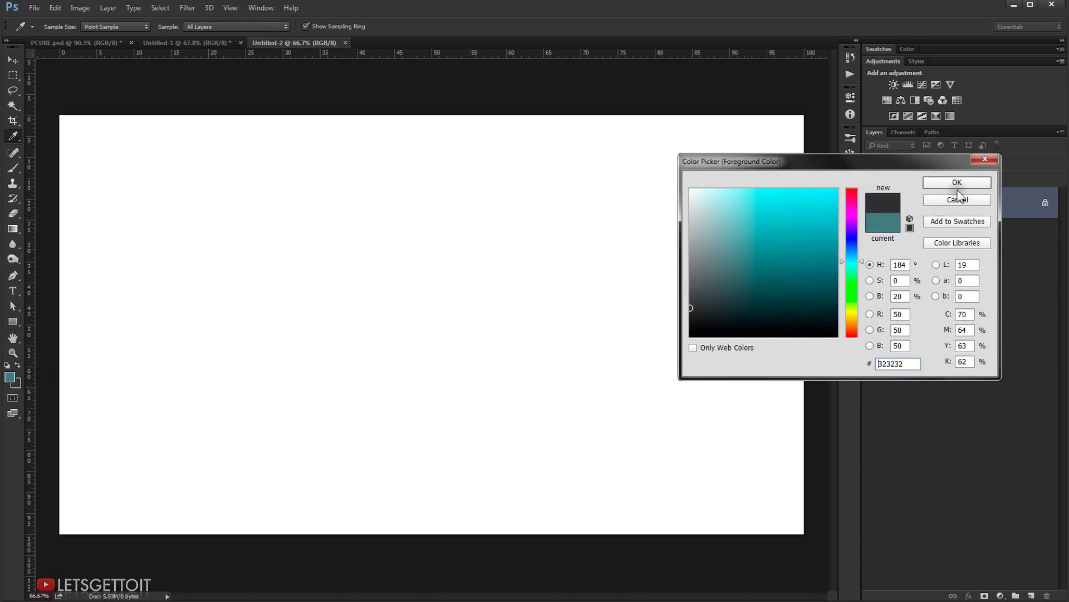
pyautogui.click(950, 182)
pyautogui.press('p')
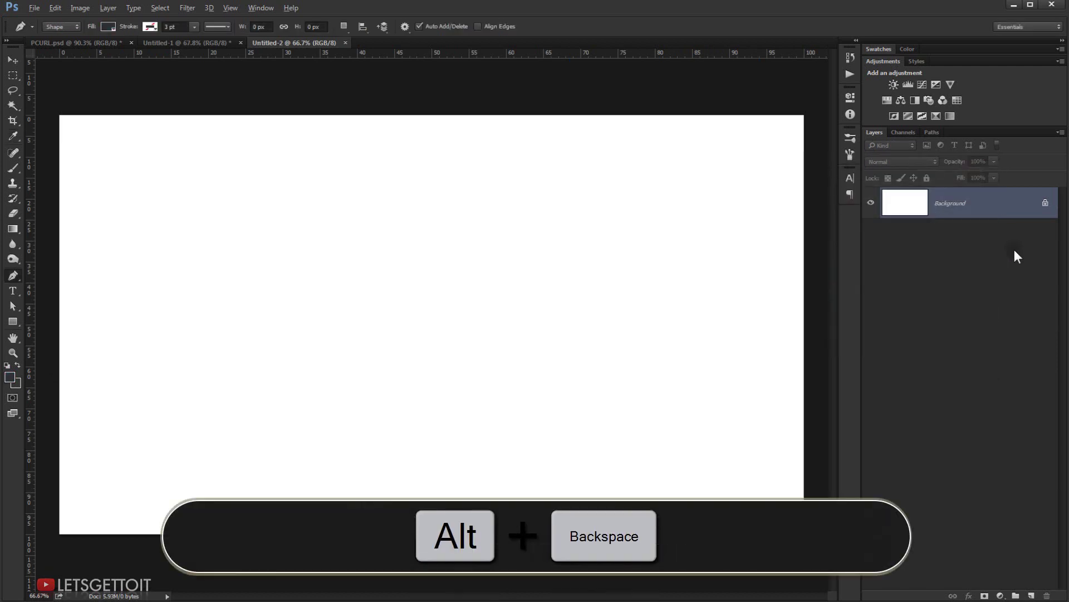
pyautogui.hotkey('alt', 'BackSpace')
# In Untitled-1, group Color Fill 1, Shape 2 and Shape 1 into Group 1.
pyautogui.click(205, 42)
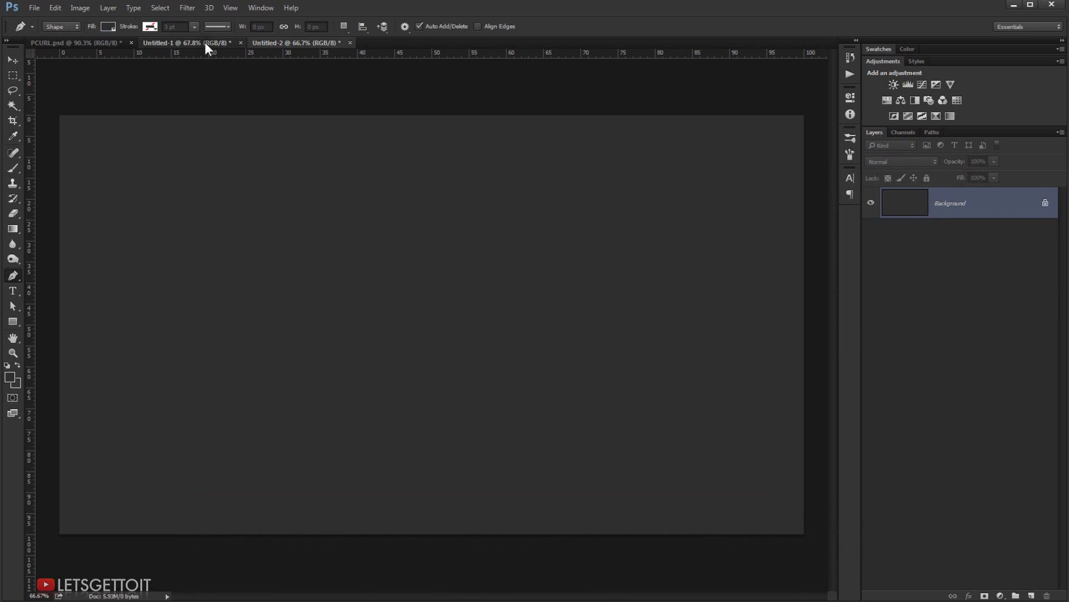
pyautogui.click(1015, 308)
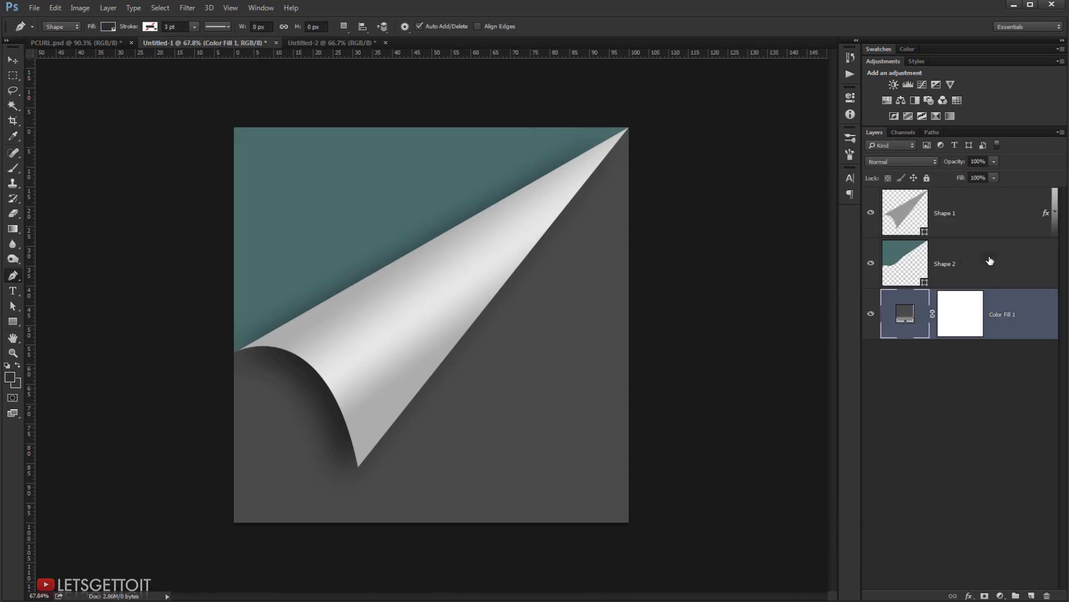
pyautogui.keyDown('shift'); pyautogui.click(985, 259); pyautogui.keyUp('shift')
pyautogui.keyDown('shift'); pyautogui.click(996, 215); pyautogui.keyUp('shift')
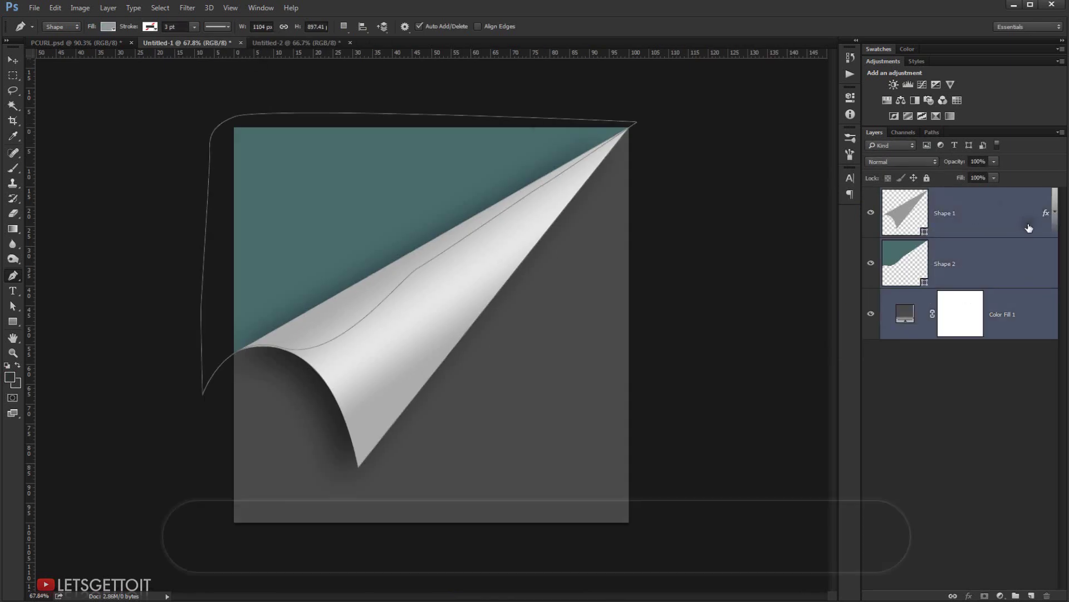
pyautogui.hotkey('ctrl', 'g')
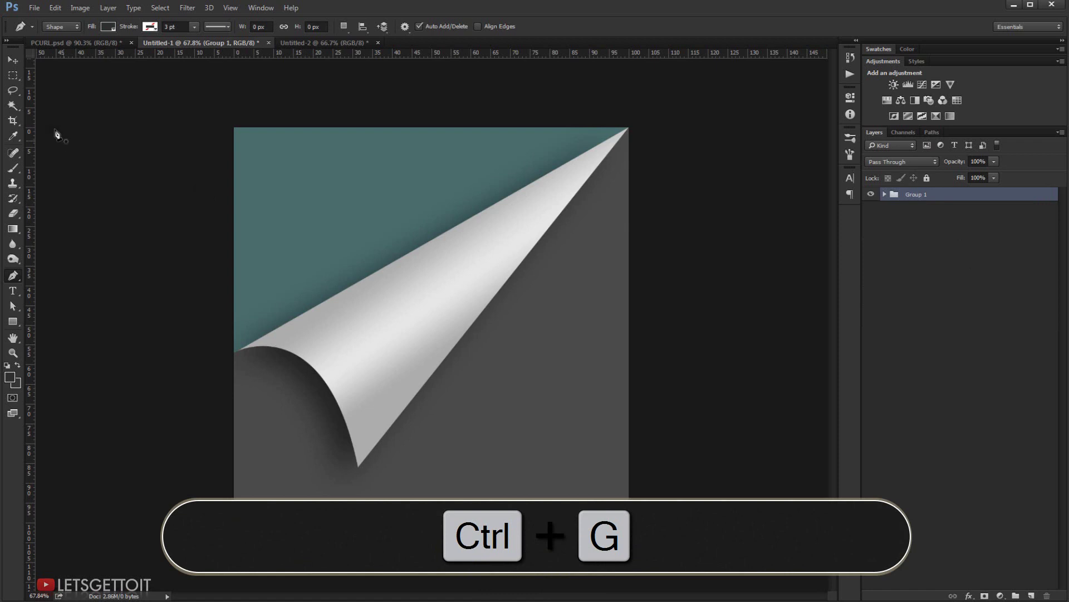
# Drag Group 1 from the page-curl document into the dark Untitled-2 document.
pyautogui.click(12, 59)
pyautogui.moveTo(470, 231); pyautogui.dragTo(444, 327)
pyautogui.scroll(-3, 444, 334)
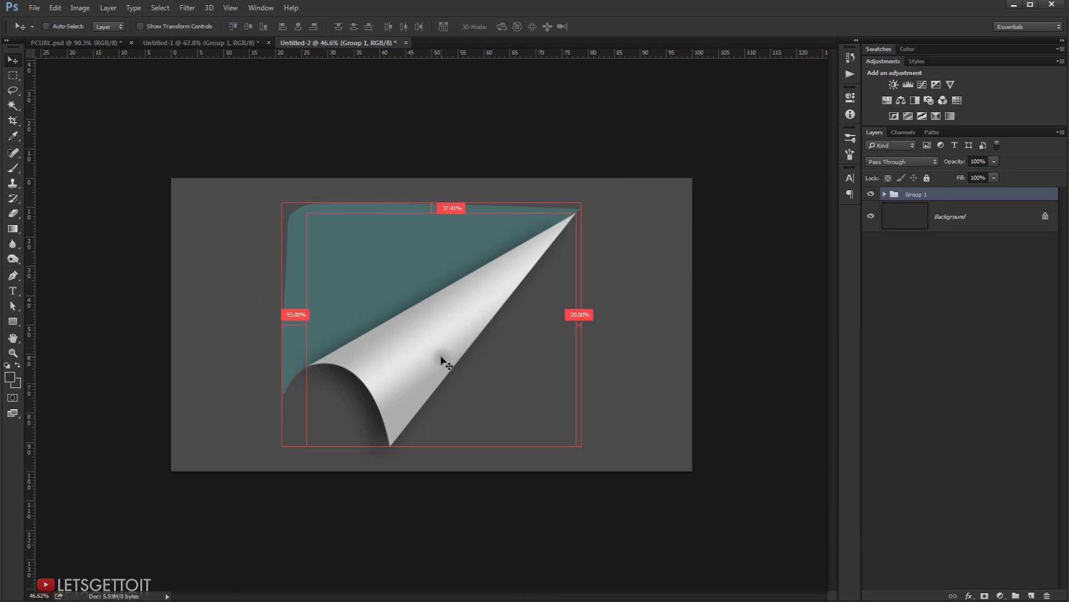
# Scale the curl group to about 48.6% and place it in the top-left corner.
pyautogui.hotkey('ctrl', 't')
pyautogui.moveTo(430, 357); pyautogui.dragTo(372, 343)
pyautogui.moveTo(459, 167); pyautogui.dragTo(371, 230)
pyautogui.moveTo(319, 294); pyautogui.dragTo(297, 264)
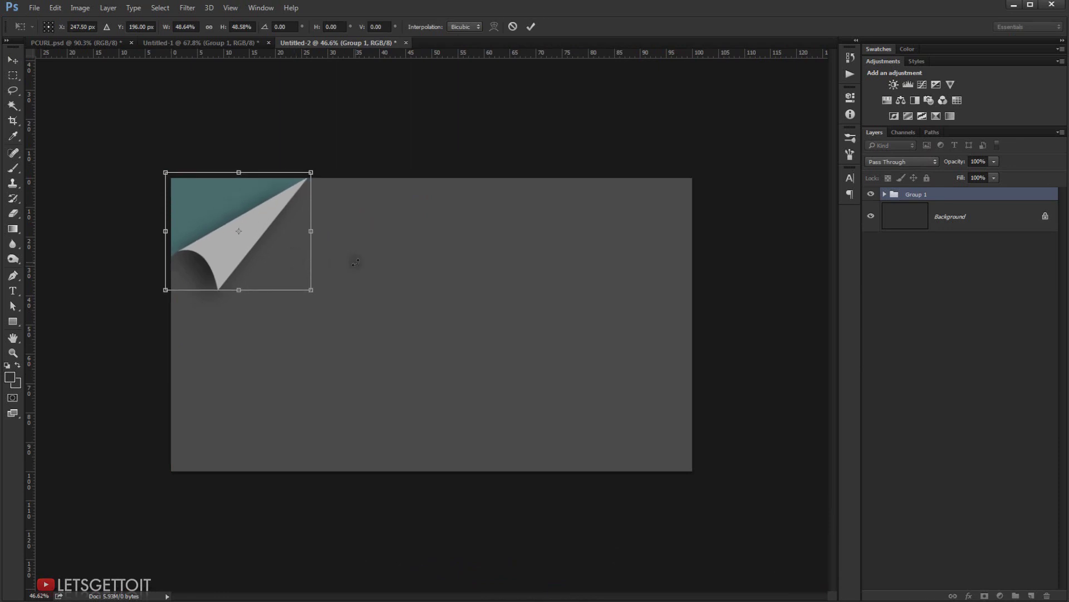
pyautogui.press('Down')
pyautogui.press('Down')
pyautogui.press('Down')
pyautogui.press('Down')
pyautogui.press('Down')
pyautogui.press('Down')
pyautogui.press('Up')
pyautogui.press('Up')
pyautogui.press('Return')
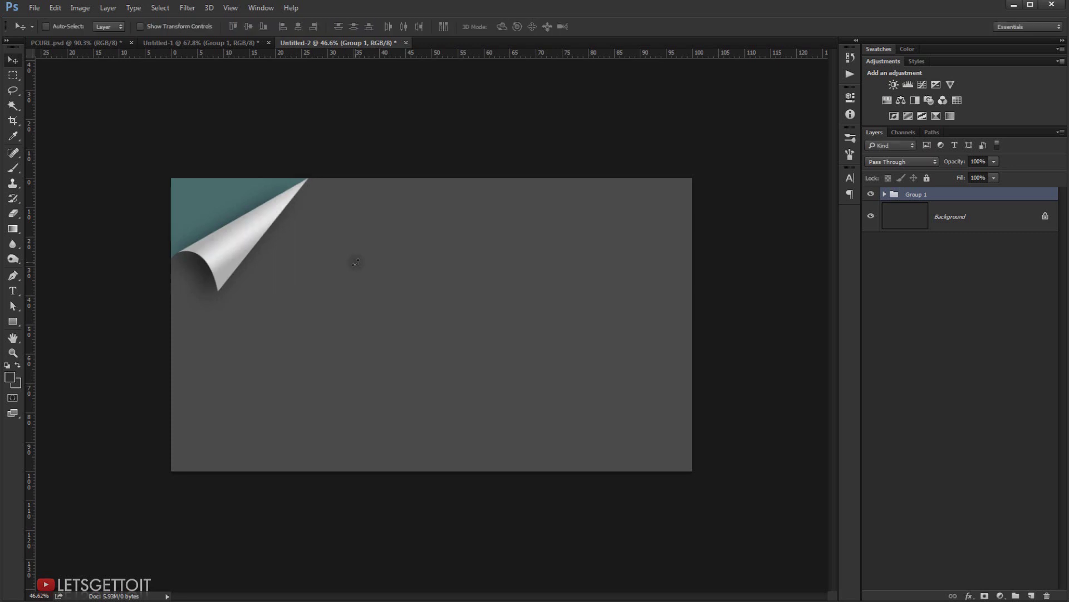
pyautogui.scroll(-1, 456, 225)
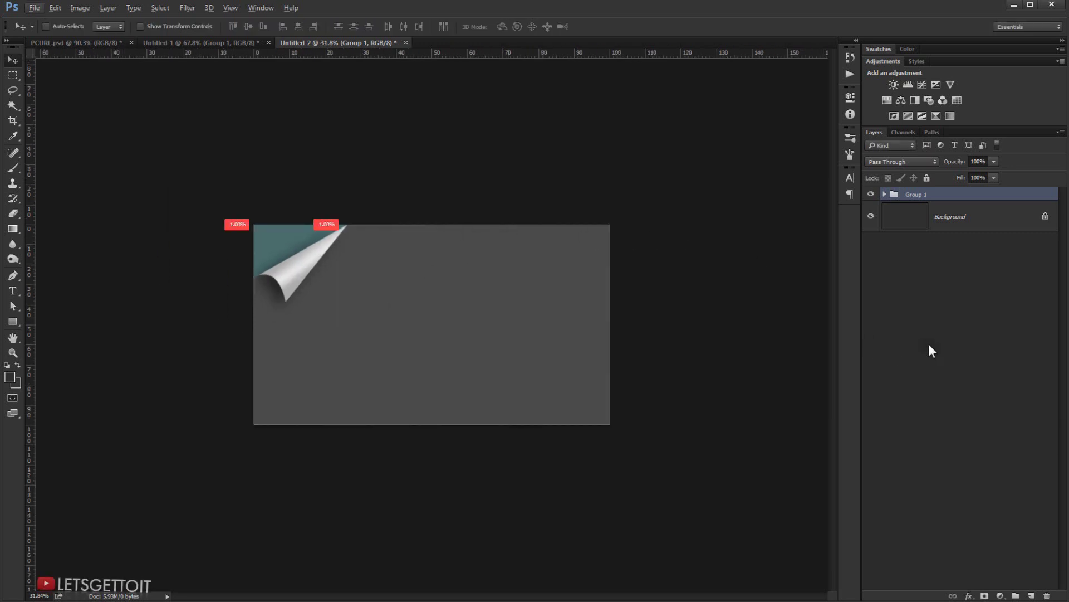
pyautogui.hotkey('ctrl', '0')
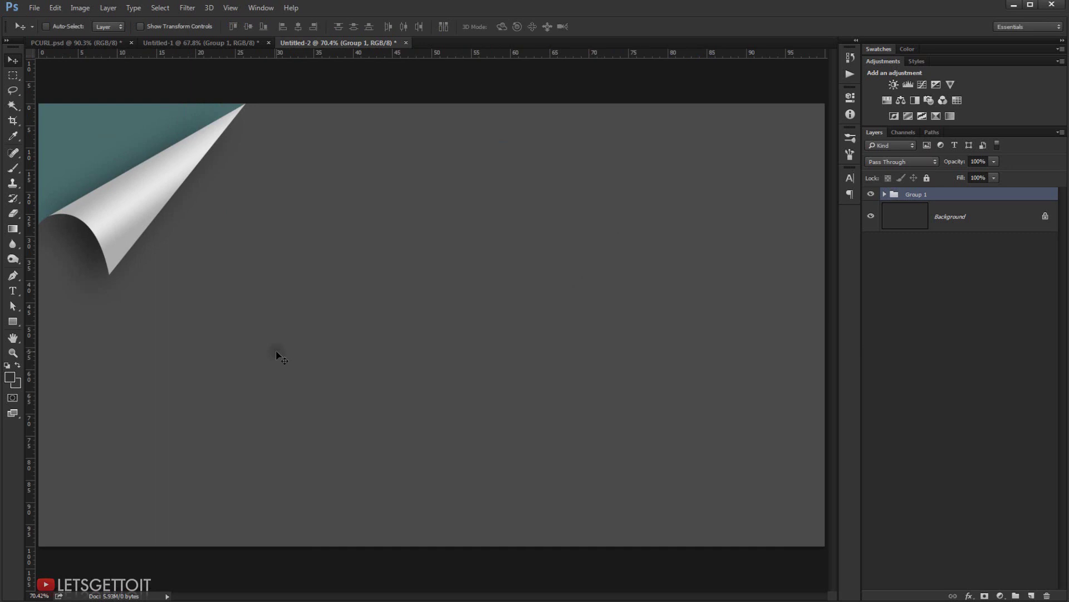
pyautogui.scroll(-1, 279, 355)
pyautogui.scroll(-1, 424, 349)
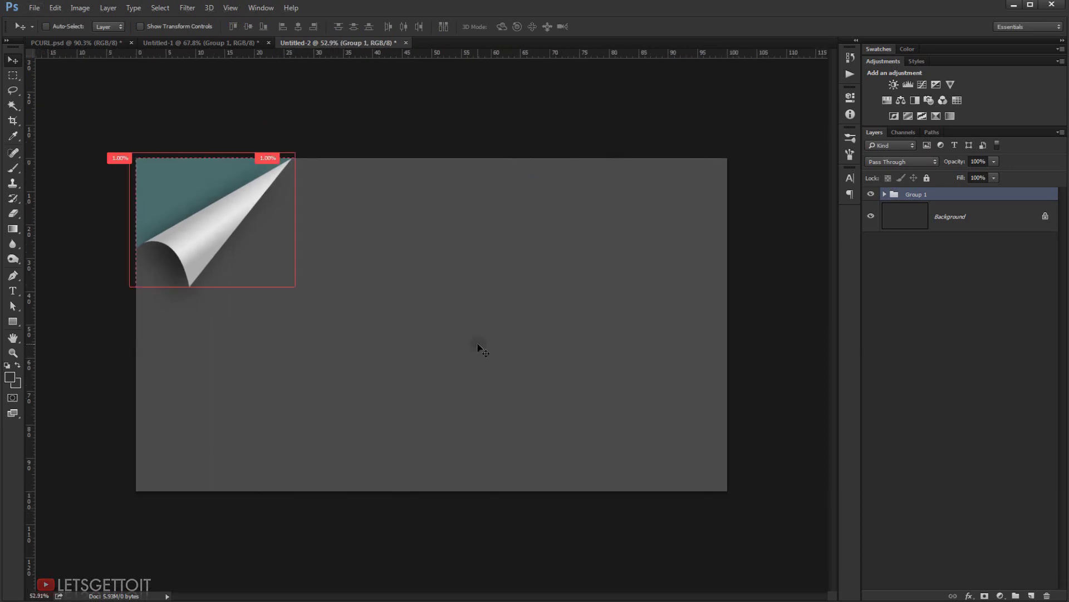
pyautogui.scroll(1, 477, 346)
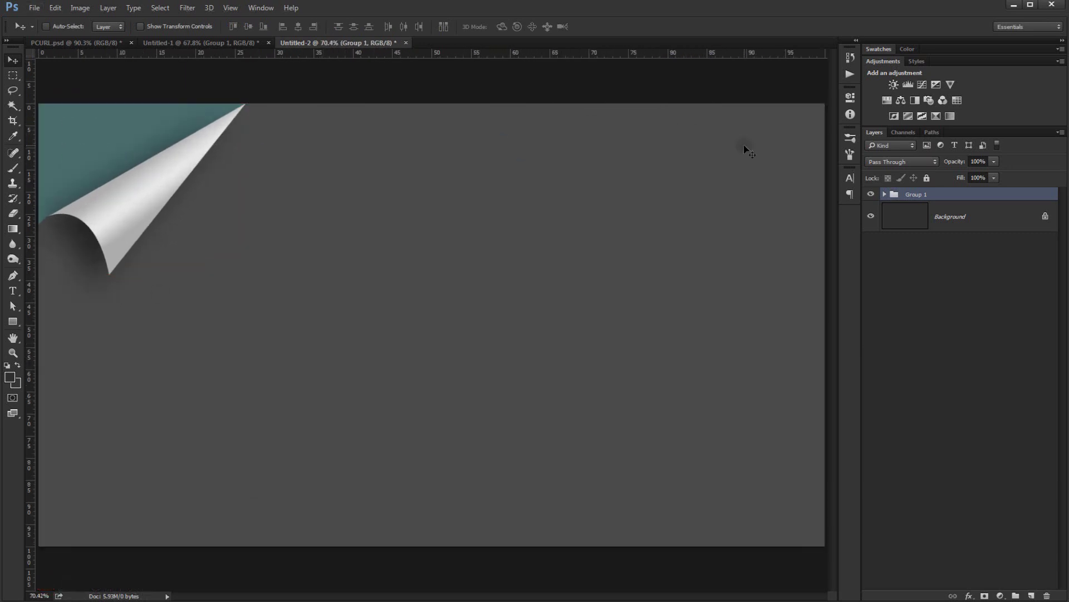